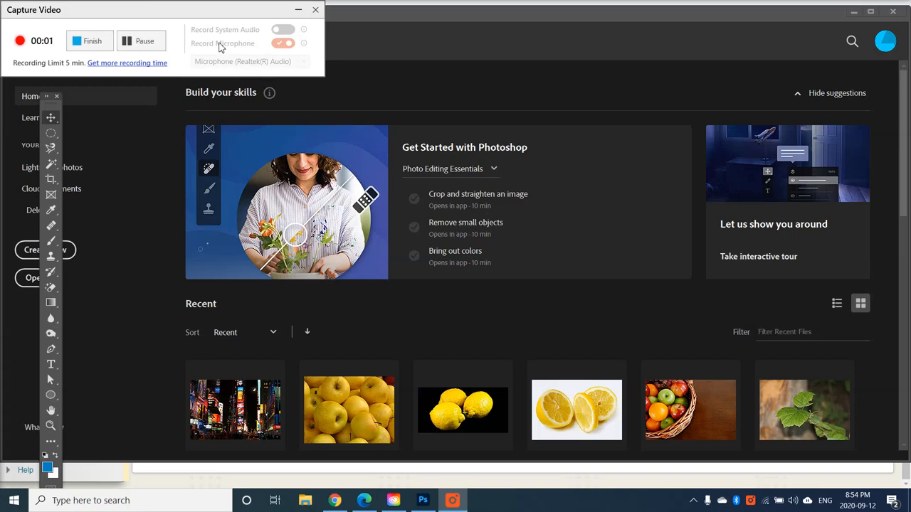
Open the city night photo from the week2images folder via File > Open.
drag(209, 18, 504, 27)
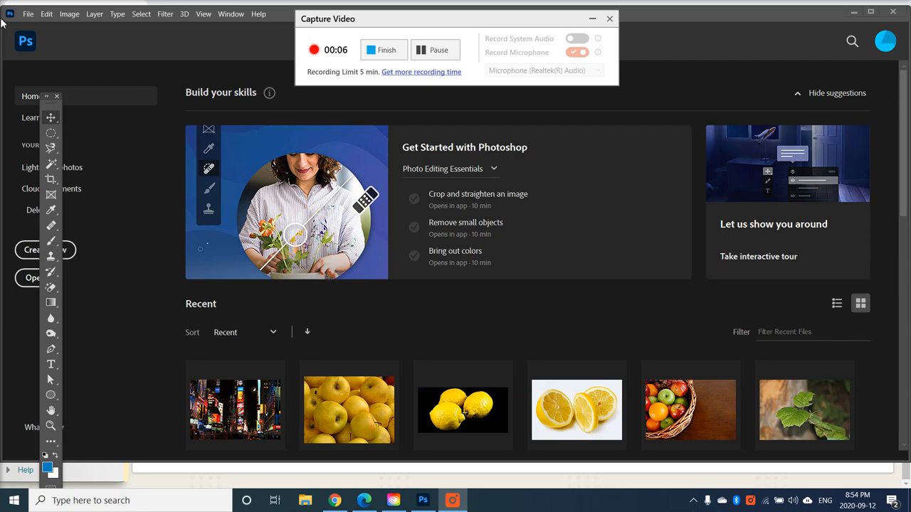
click(32, 15)
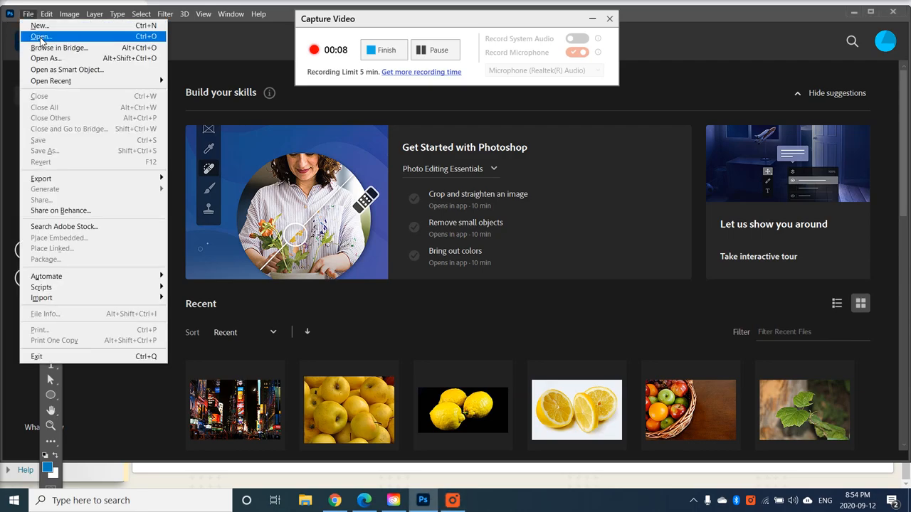
click(40, 37)
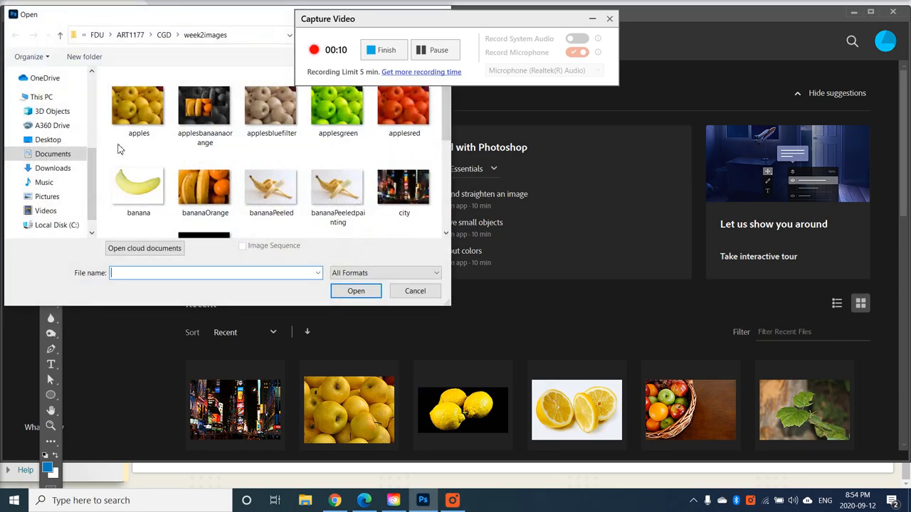
click(418, 193)
click(360, 291)
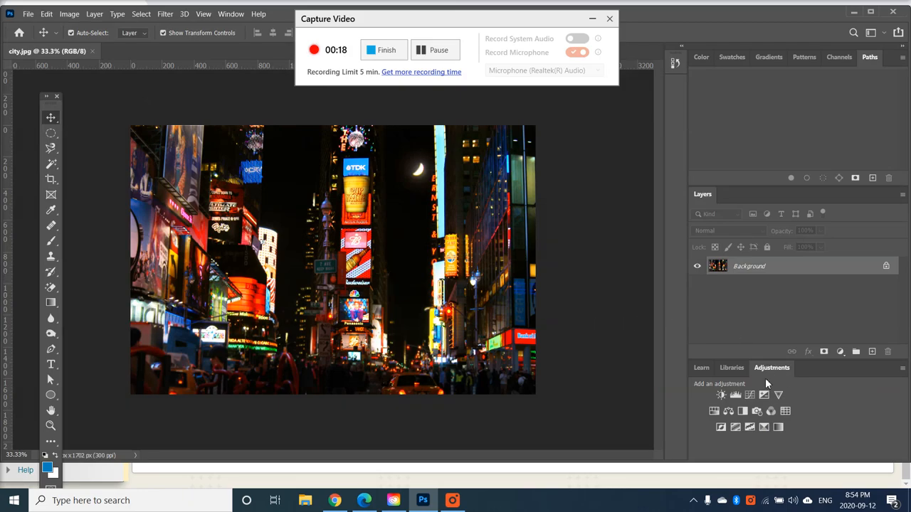
Add an Invert adjustment layer above the background, turning the photo into a negative.
click(720, 428)
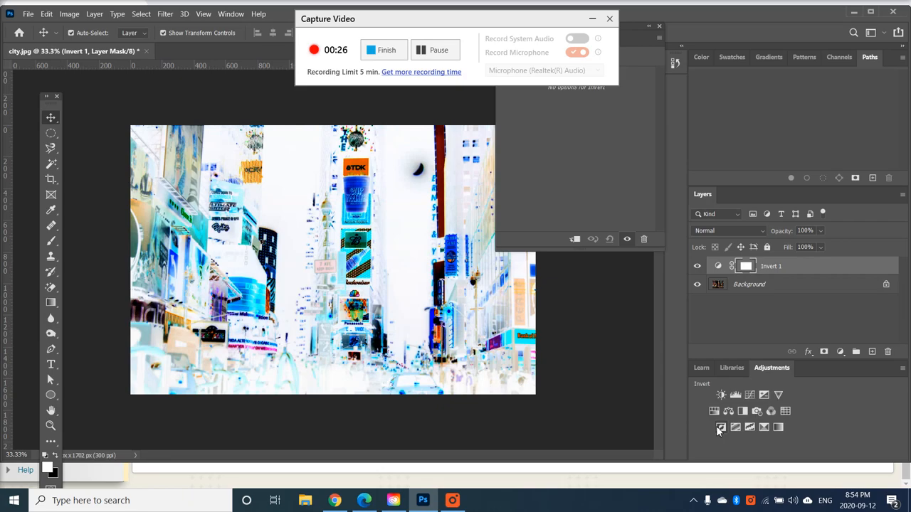
click(659, 26)
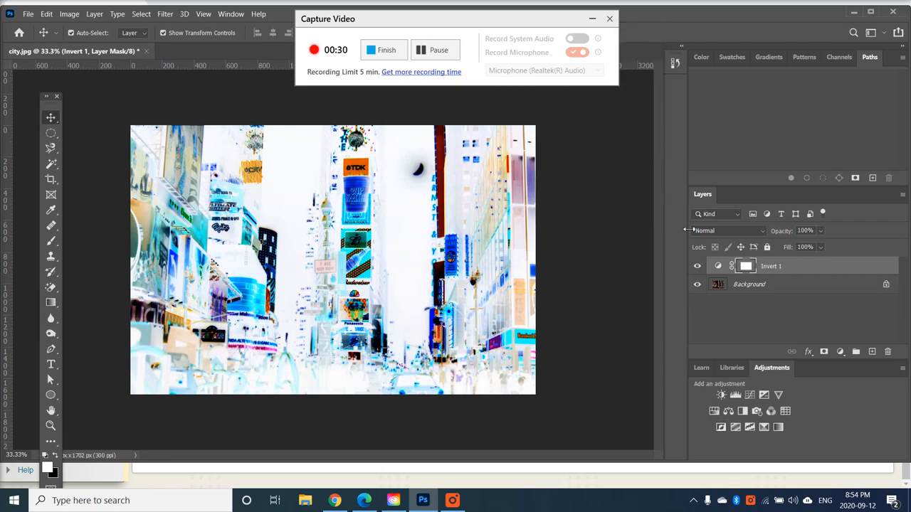
Save a JPEG copy named cityinvert at maximum quality in the week2images folder.
click(27, 14)
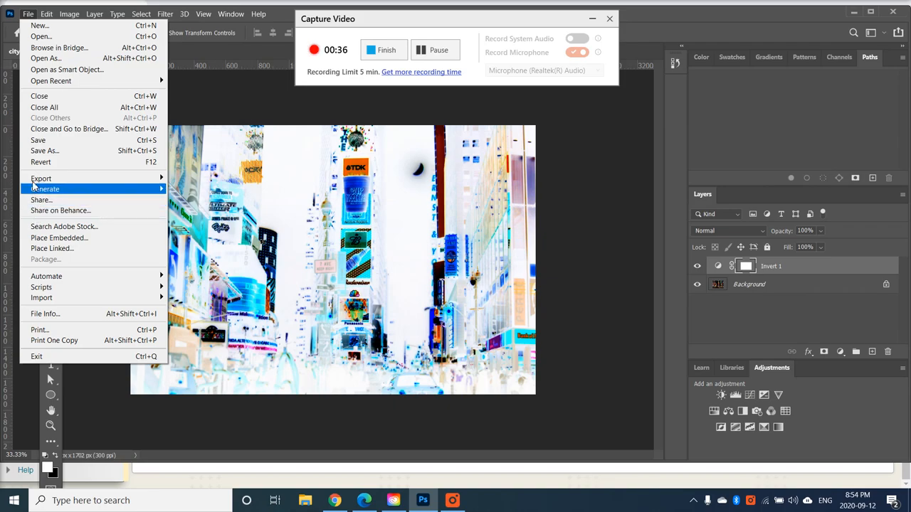
click(42, 151)
text(cityin)
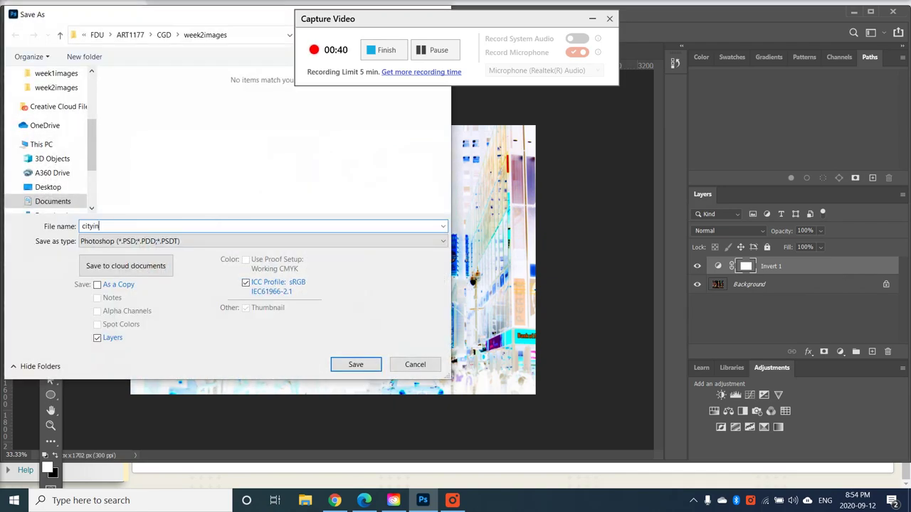
text(vert)
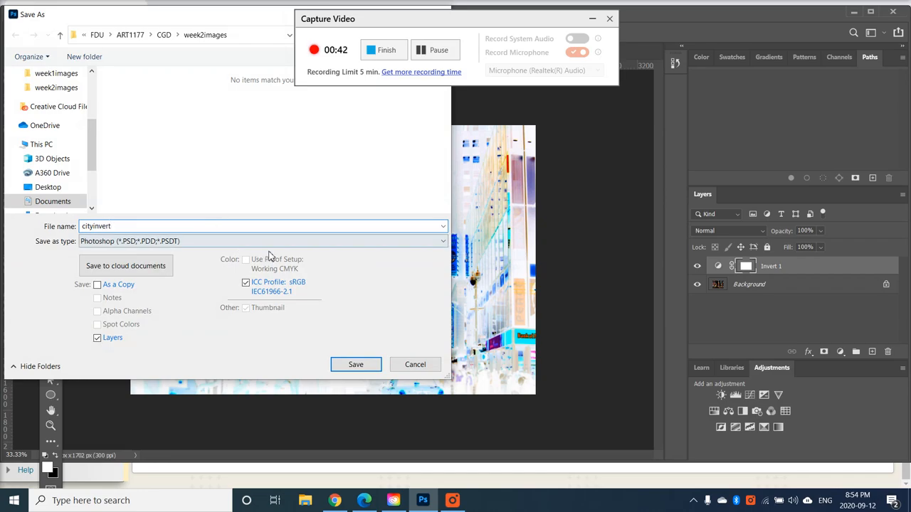
click(228, 241)
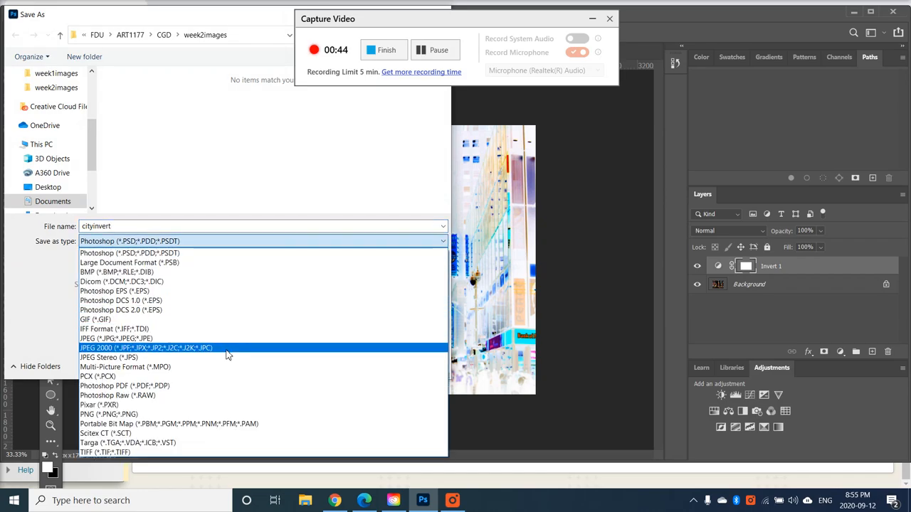
click(227, 338)
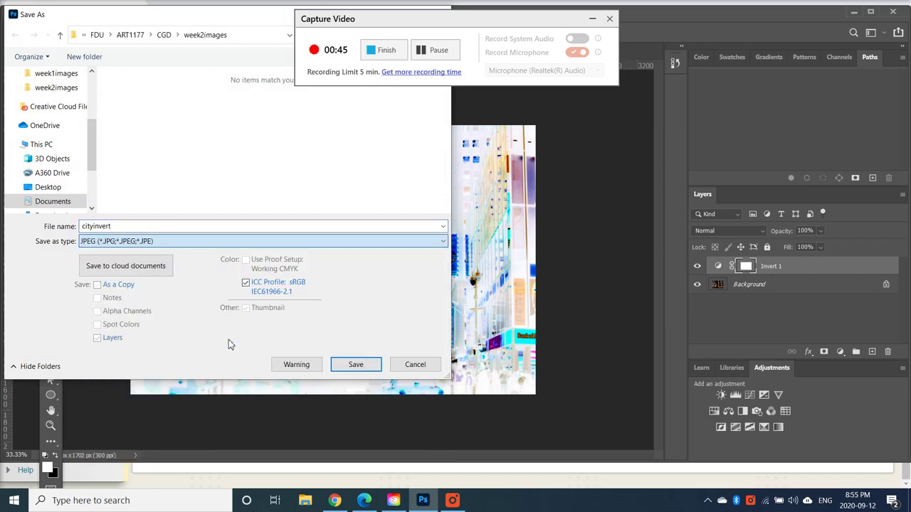
click(356, 365)
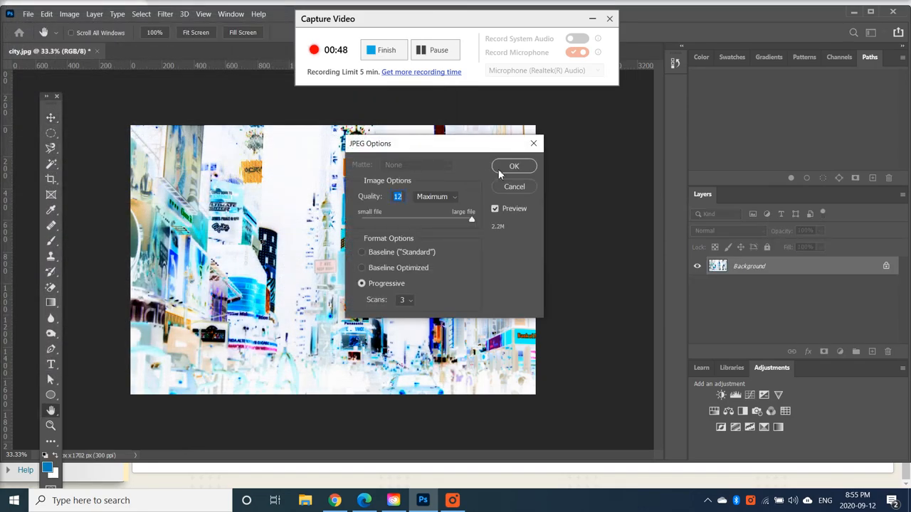
click(513, 167)
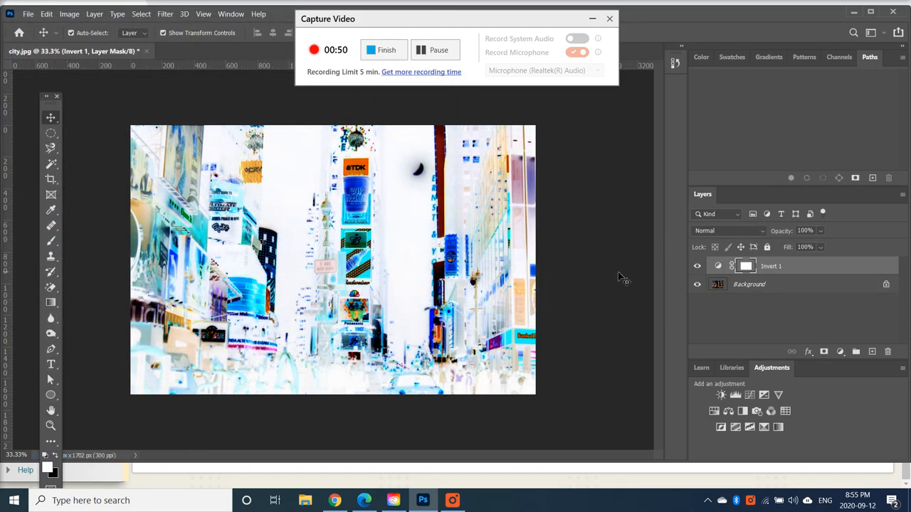
Toggle the Invert 1 layer's visibility off, on, and off again to compare.
click(698, 267)
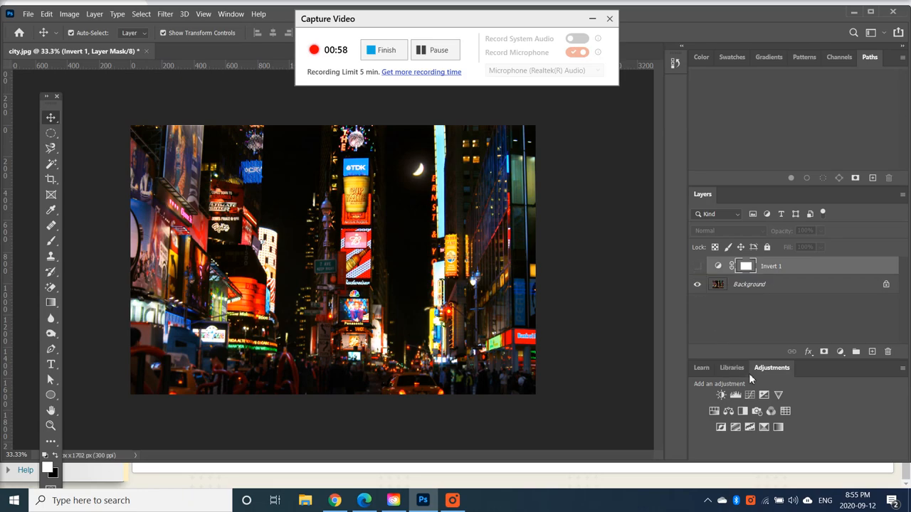
click(697, 266)
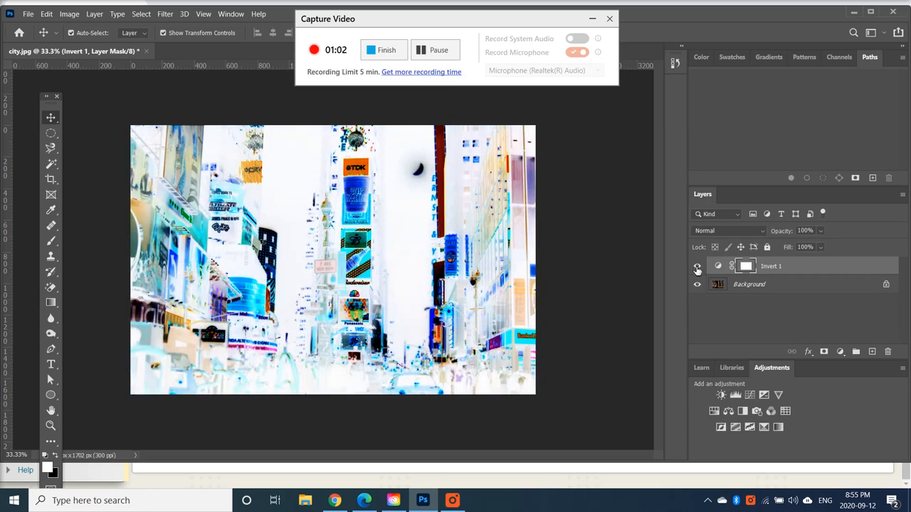
click(698, 268)
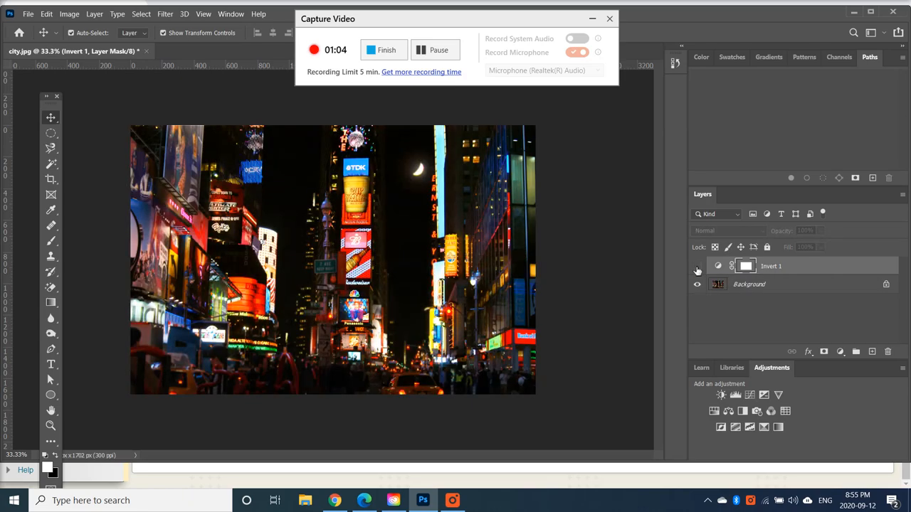
Add a Posterize adjustment layer, enter a levels value and dismiss the out-of-range warning.
click(735, 427)
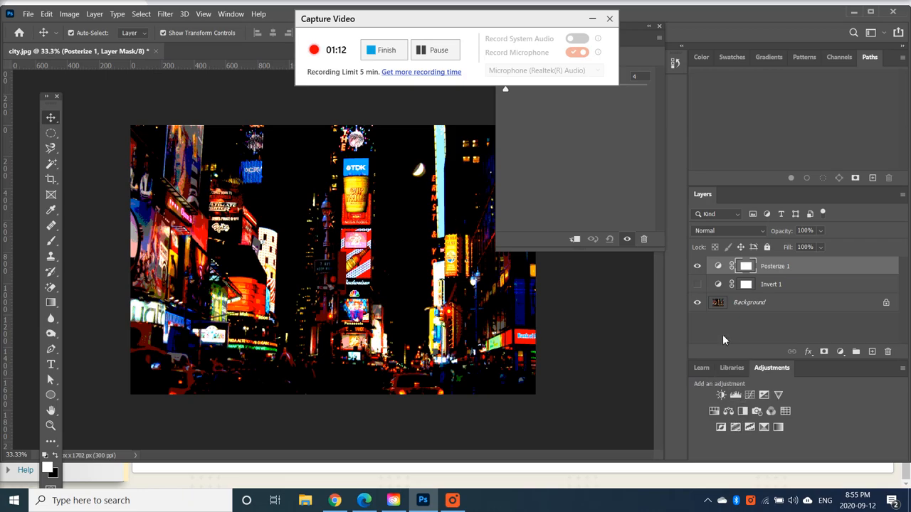
drag(626, 37, 633, 100)
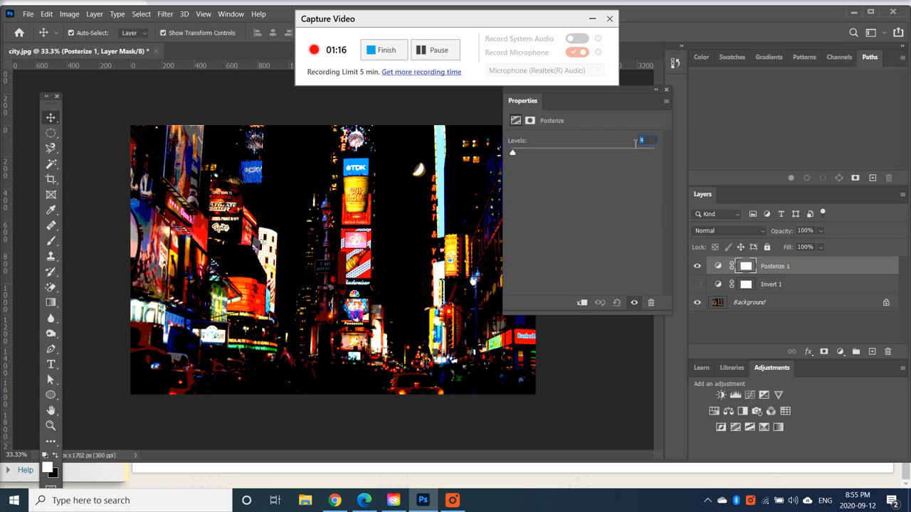
text(1)
key(Return)
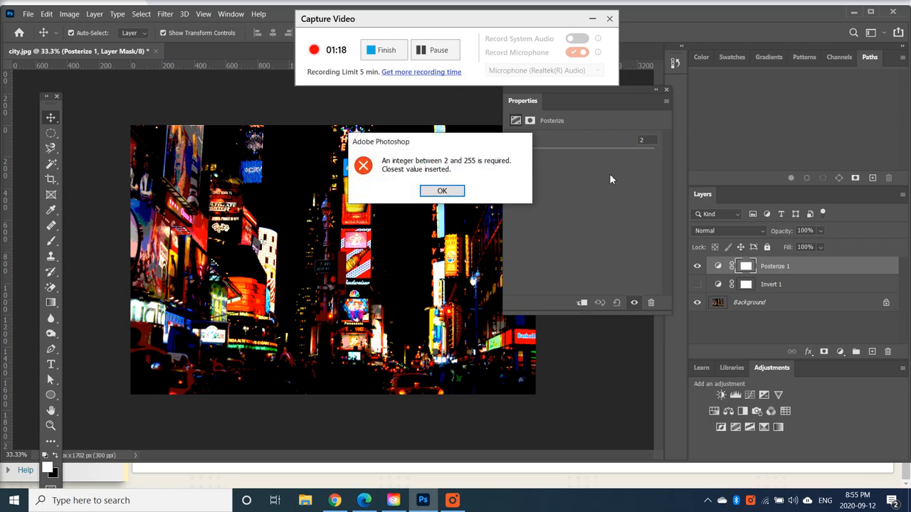
click(456, 192)
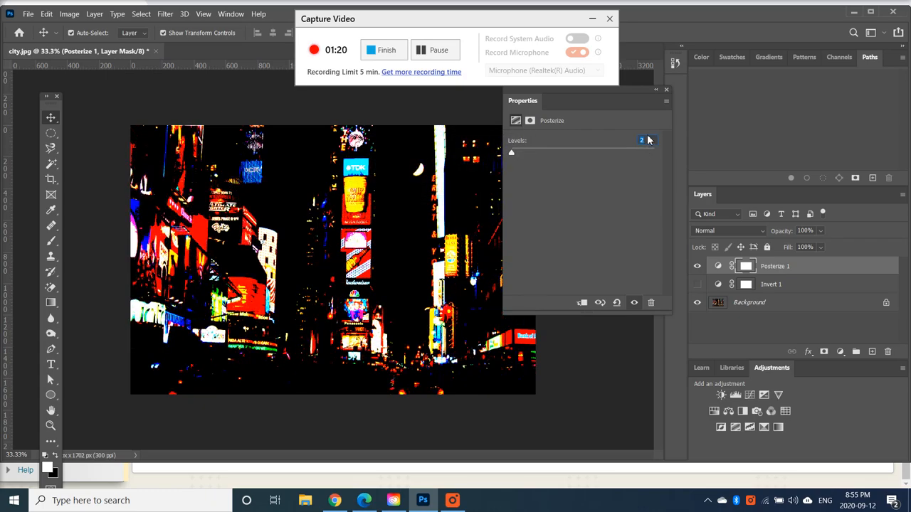
click(667, 89)
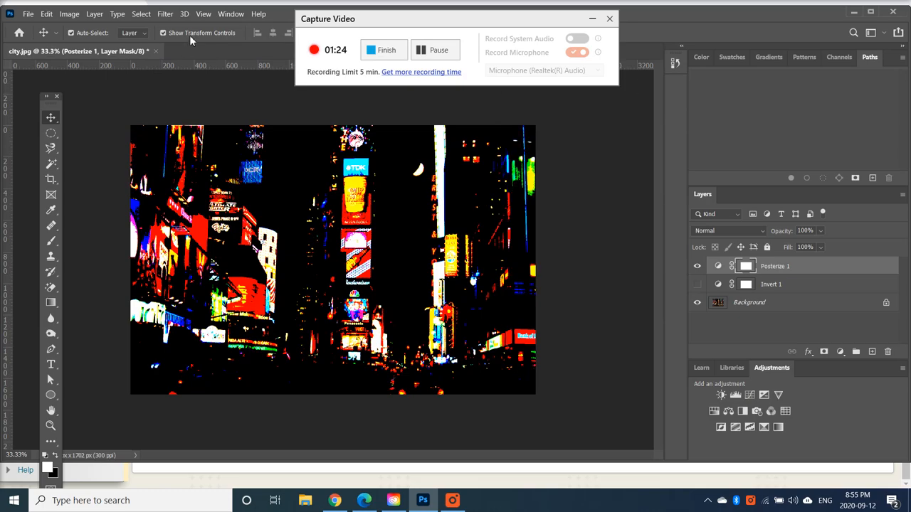
click(28, 14)
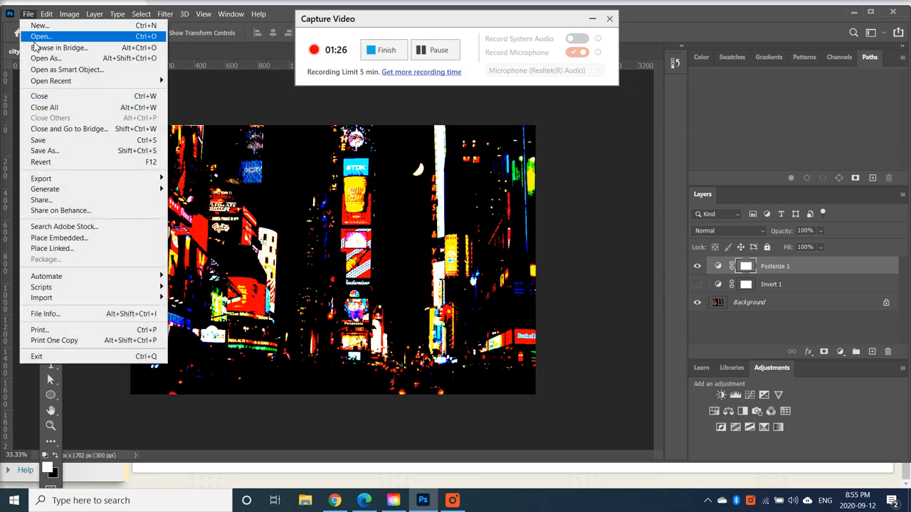
click(591, 196)
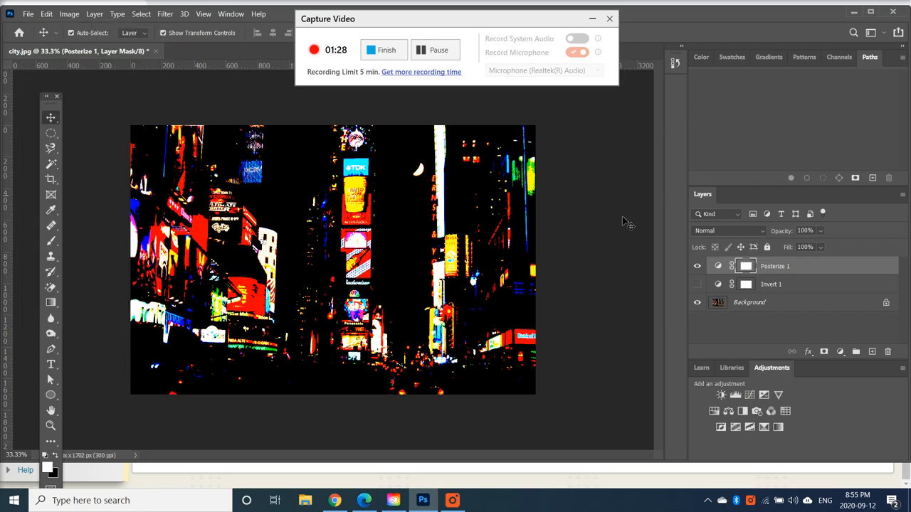
Delete the Posterize 1 layer using the Layers panel trash icon and confirm.
click(717, 266)
click(887, 351)
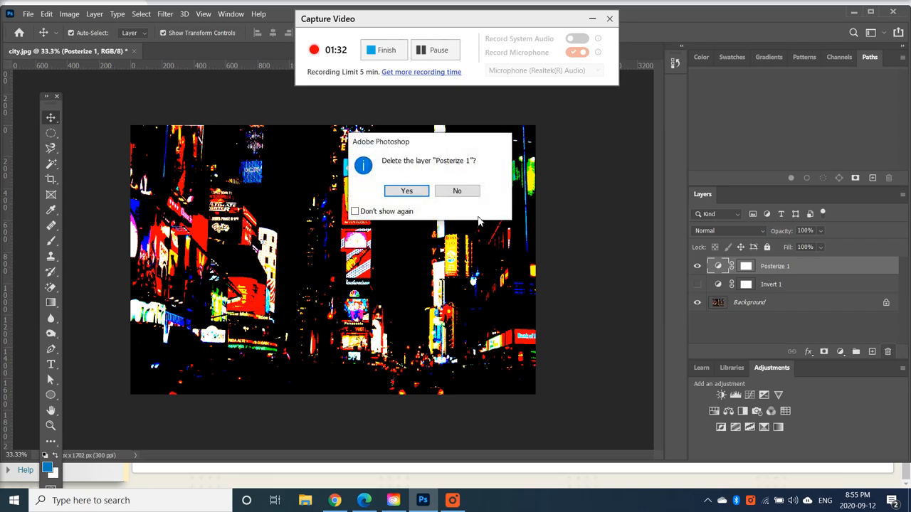
click(403, 191)
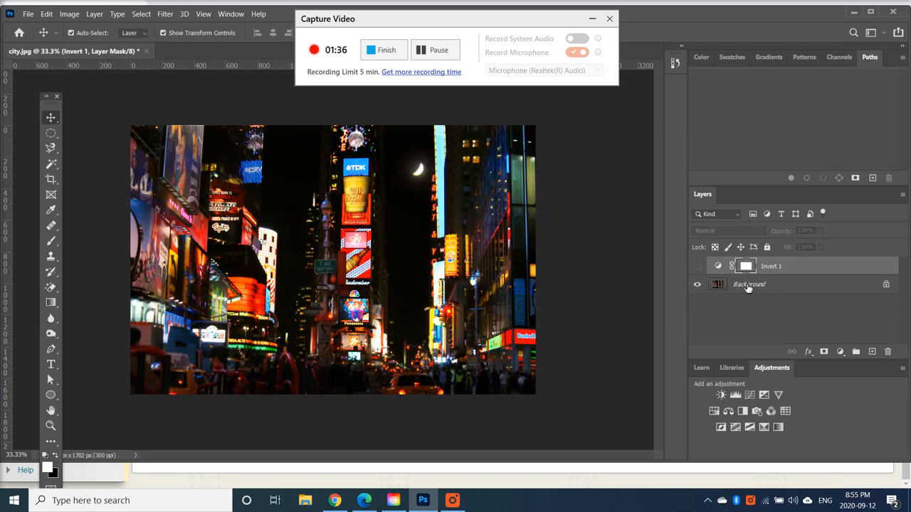
Add a fresh Posterize adjustment layer and set its Levels to 2.
click(735, 427)
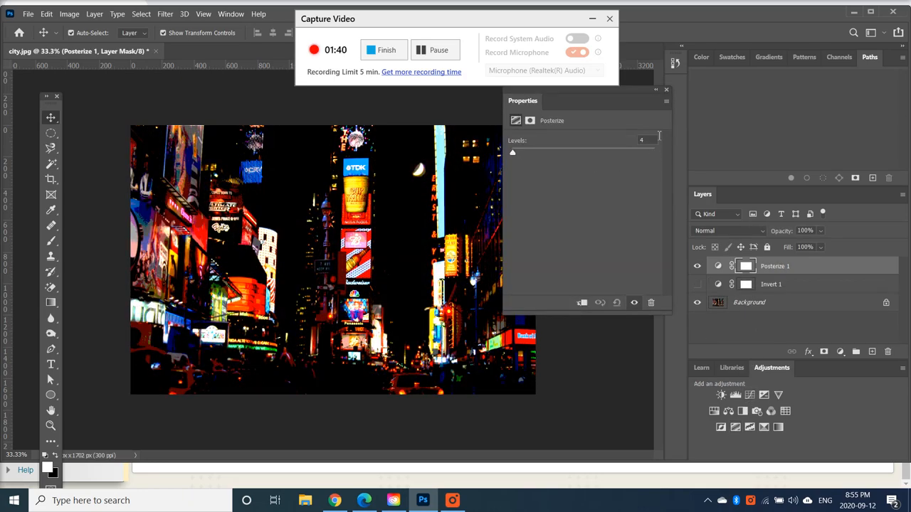
drag(581, 89, 579, 129)
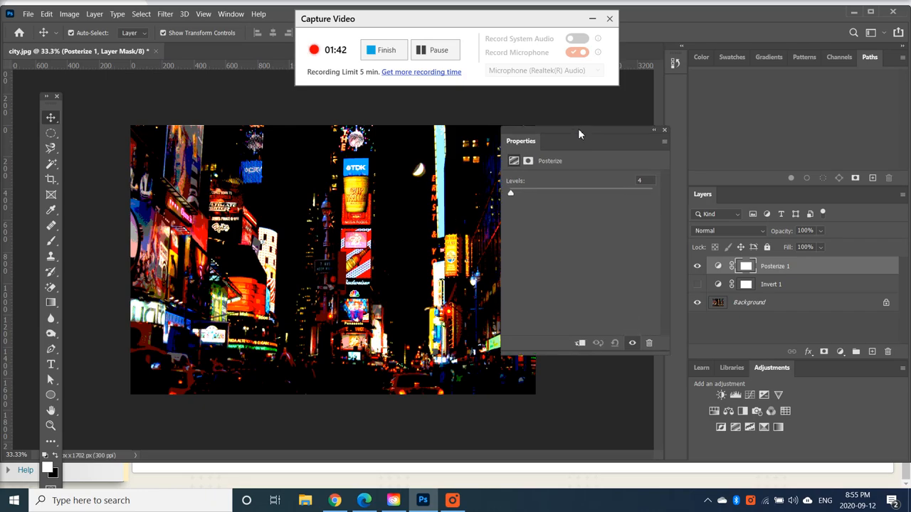
drag(463, 15, 617, 29)
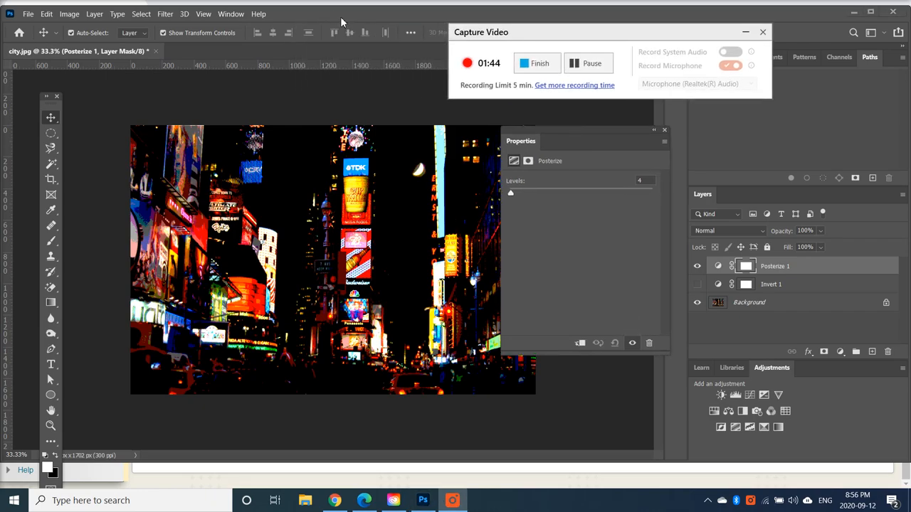
click(231, 13)
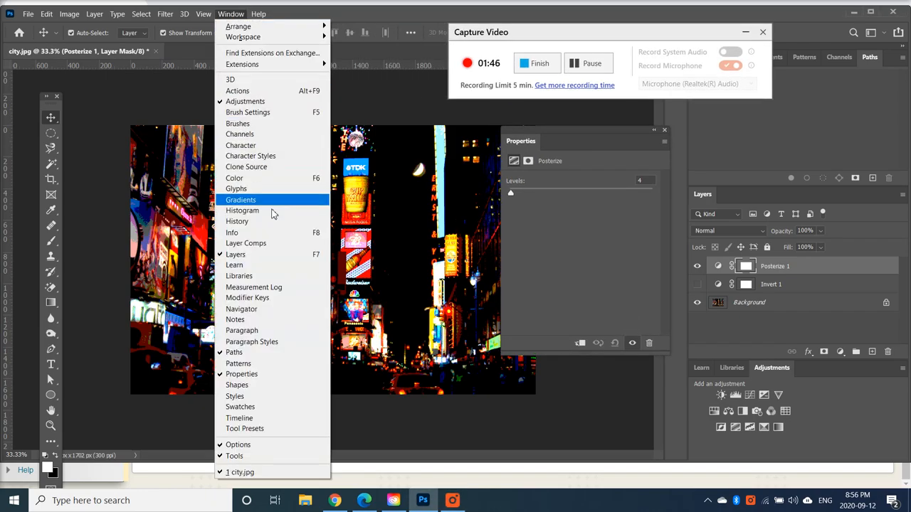
click(530, 237)
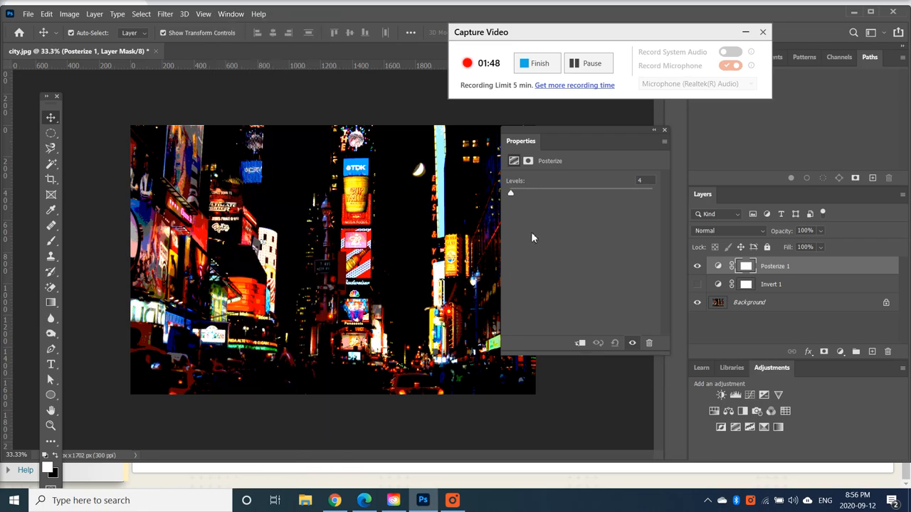
key(Up)
text(2)
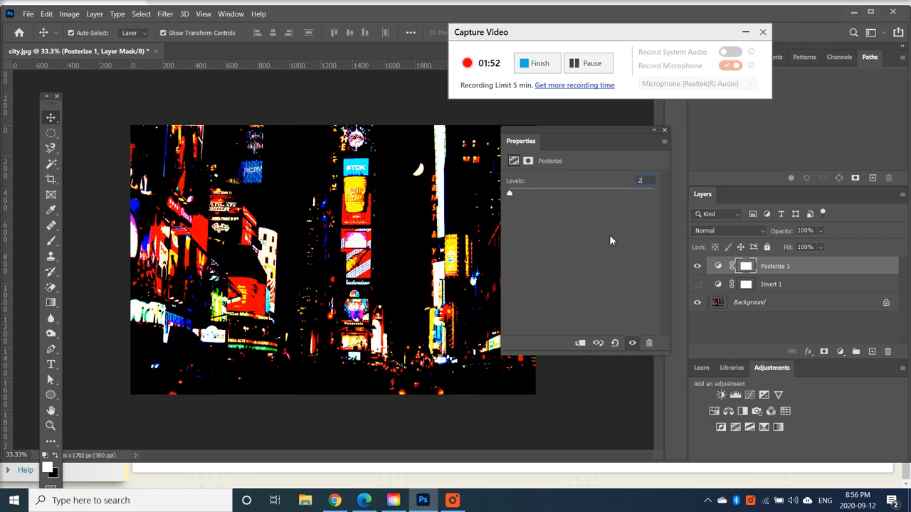
click(664, 131)
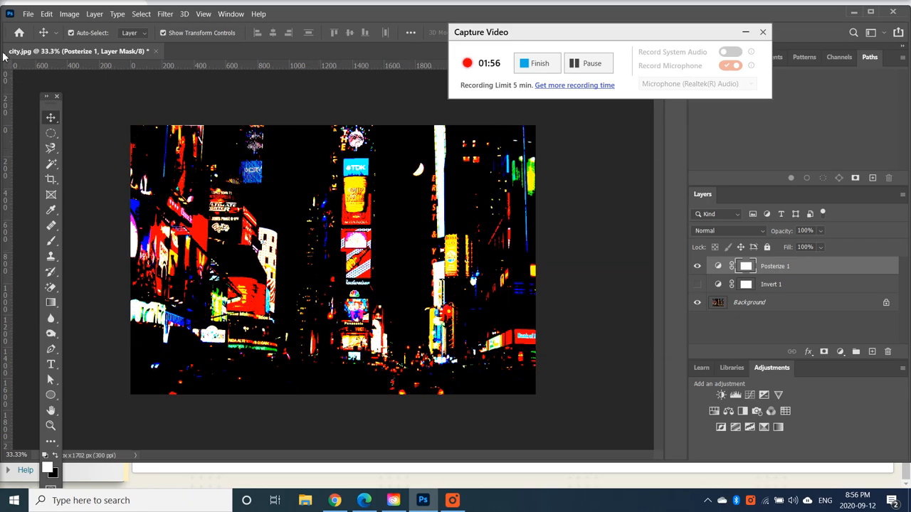
Save a JPEG copy of the posterized image named cityposter.
click(28, 13)
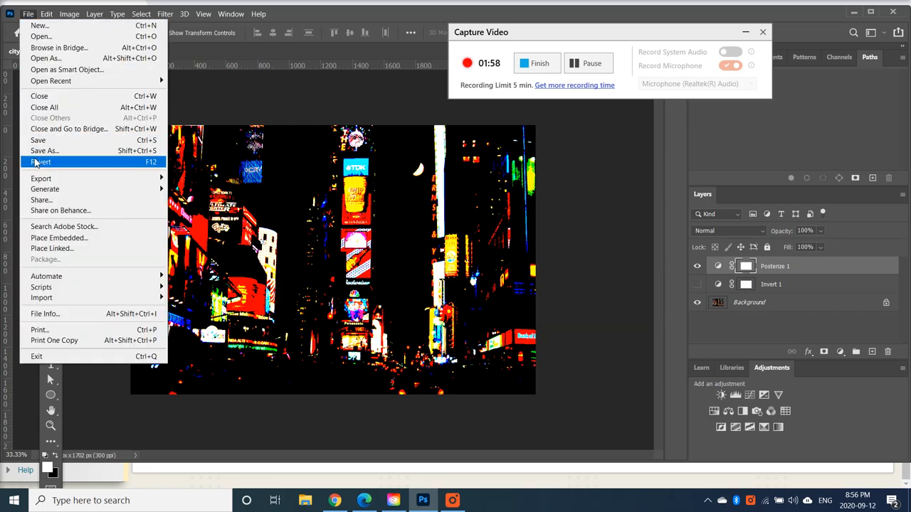
click(41, 151)
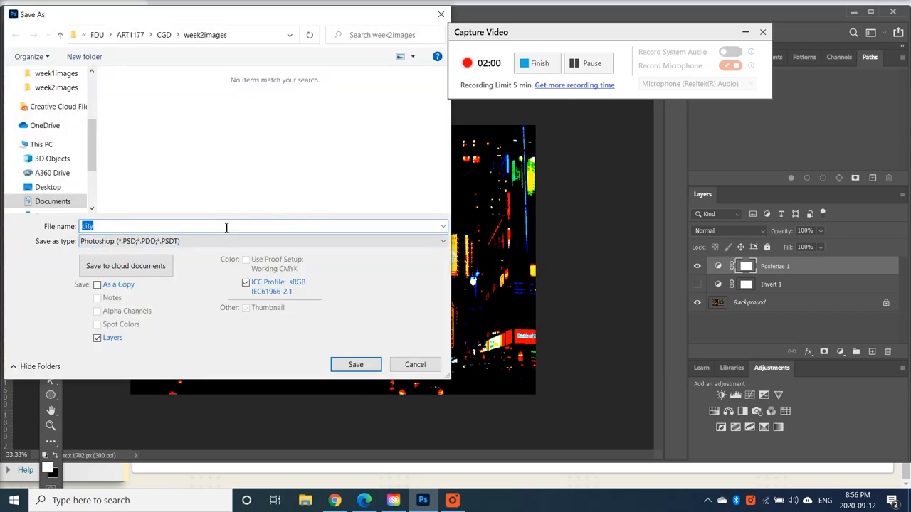
text(p)
text(i)
click(323, 240)
click(262, 340)
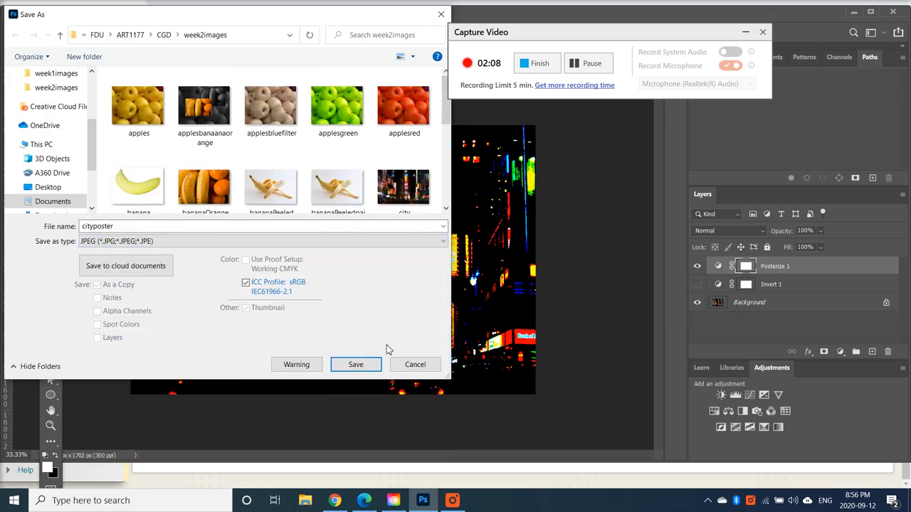
click(377, 363)
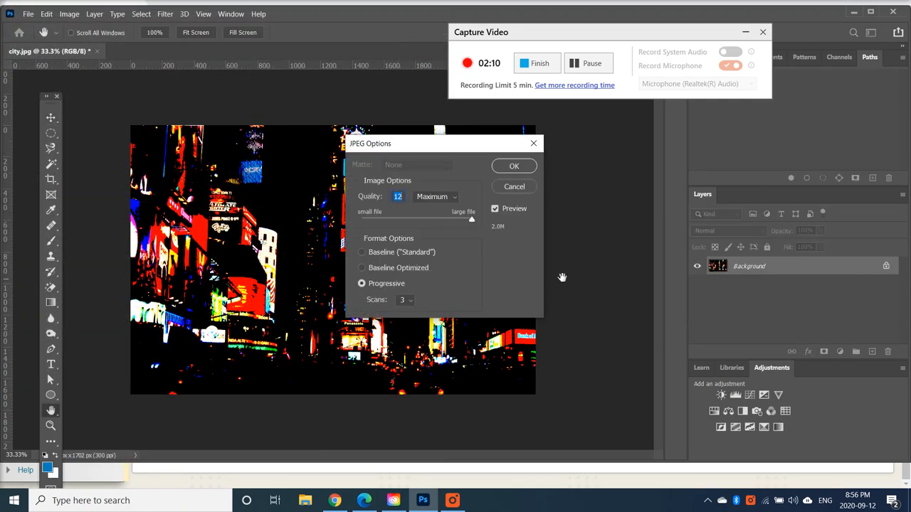
Confirm JPEG quality, hide Posterize 1, and add a Threshold layer set to level 71.
click(522, 169)
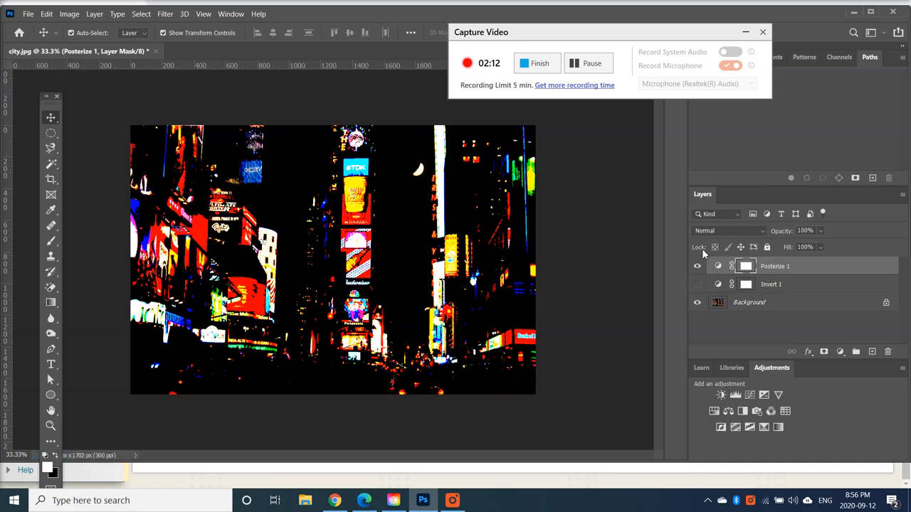
click(696, 266)
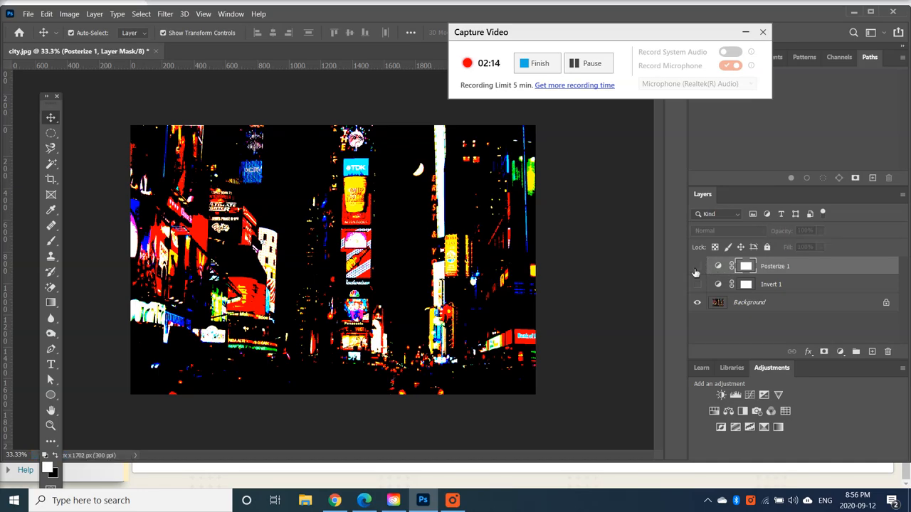
click(749, 427)
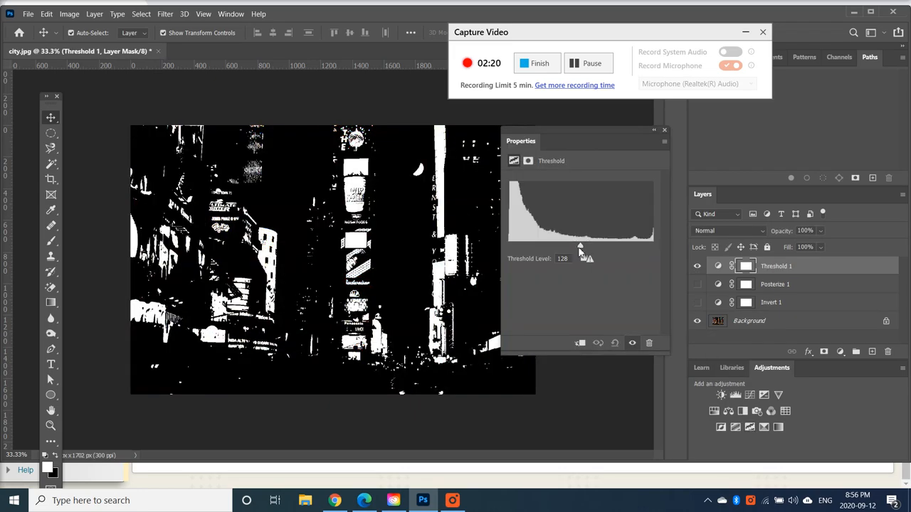
mouse_move(580, 247)
mouse_down()
mouse_move(632, 246)
mouse_move(549, 250)
mouse_up()
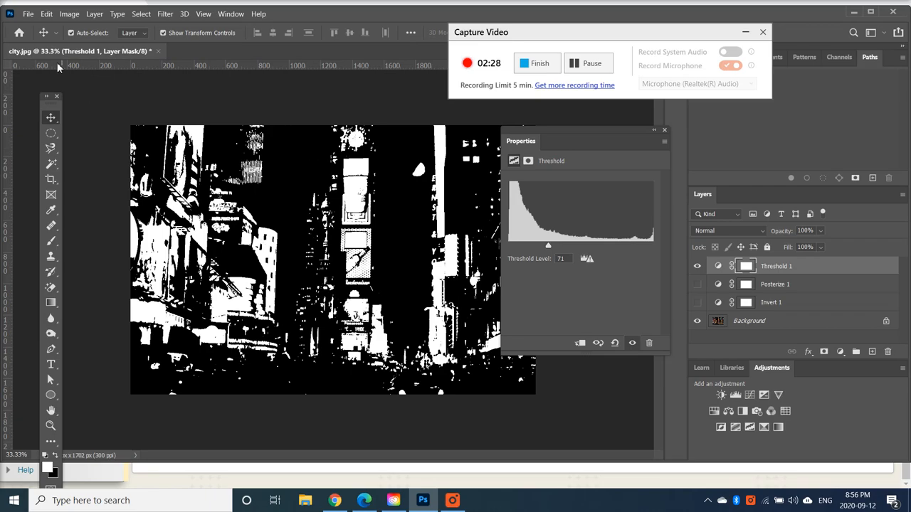
Save the layered document as a Photoshop file named citythreshold with compatibility confirmed.
click(29, 14)
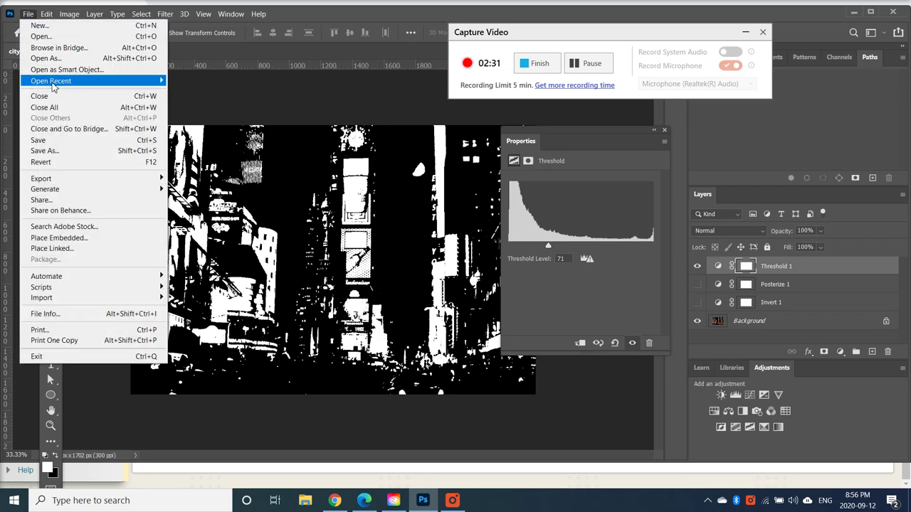
click(65, 151)
text(cityt)
click(286, 227)
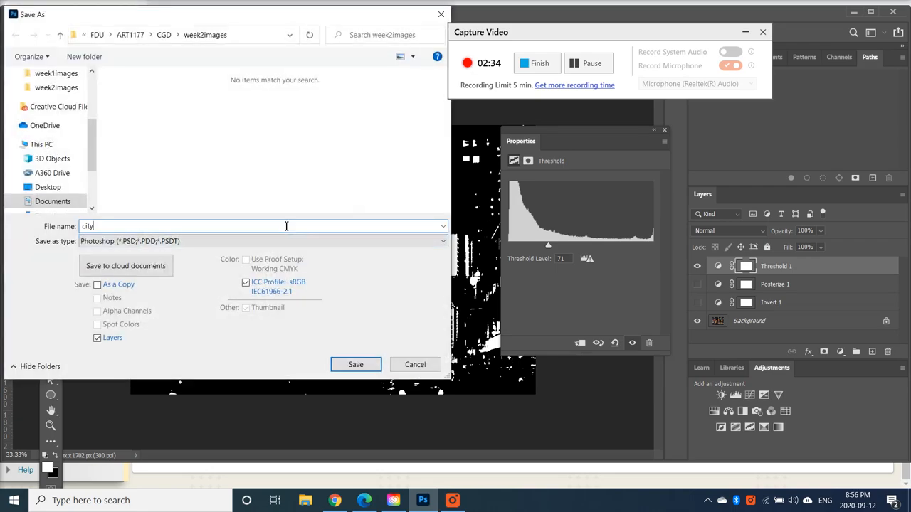
text(hreshold)
click(354, 364)
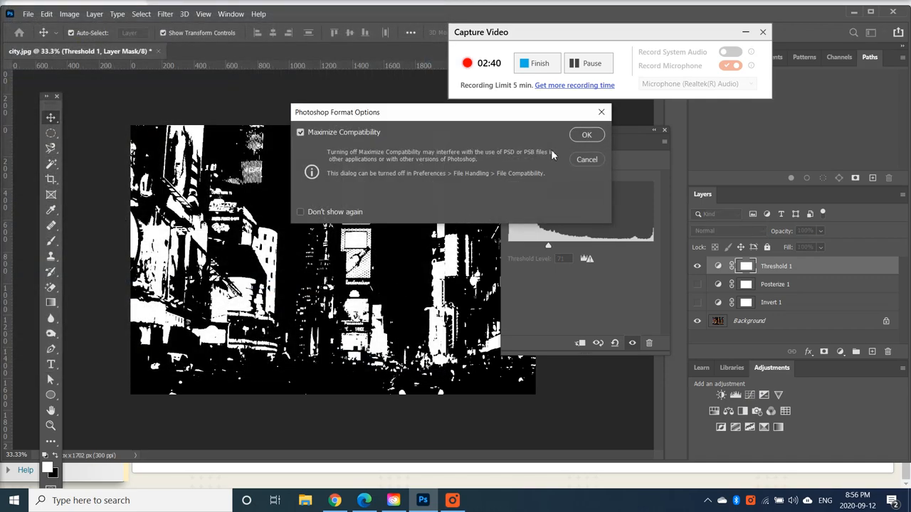
click(585, 135)
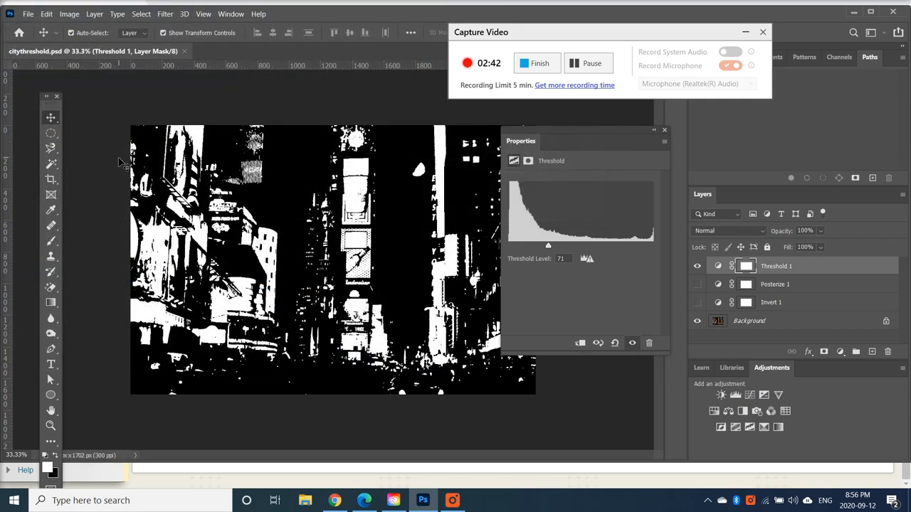
Create a new document measured in pixels, 2000 wide by 2000 high, with a white background.
click(26, 15)
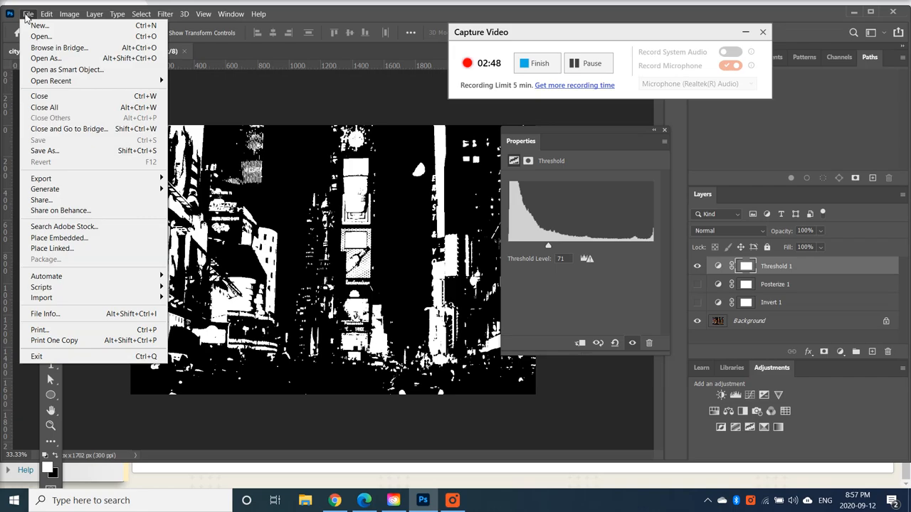
click(32, 27)
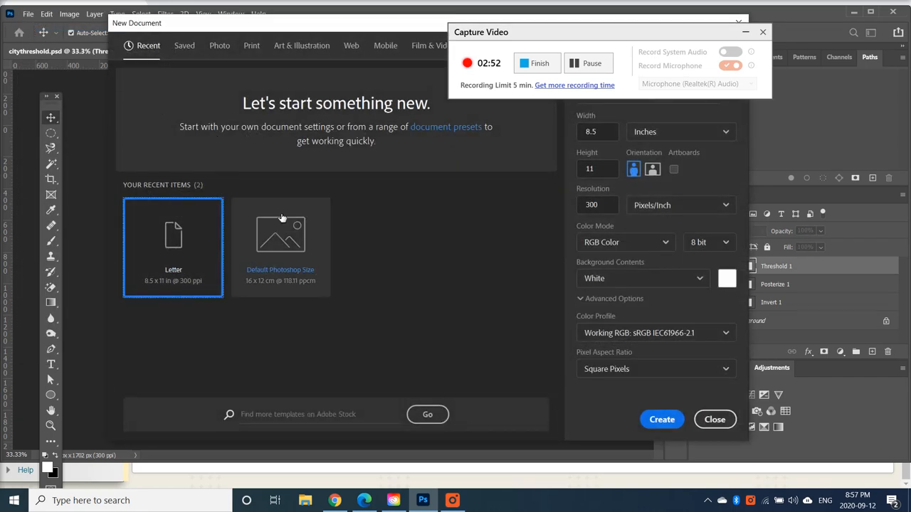
drag(359, 30, 312, 84)
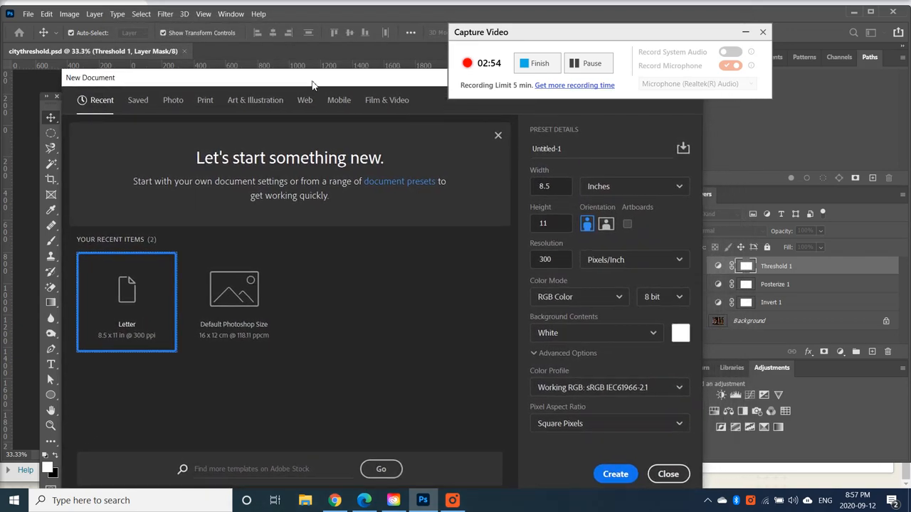
click(600, 187)
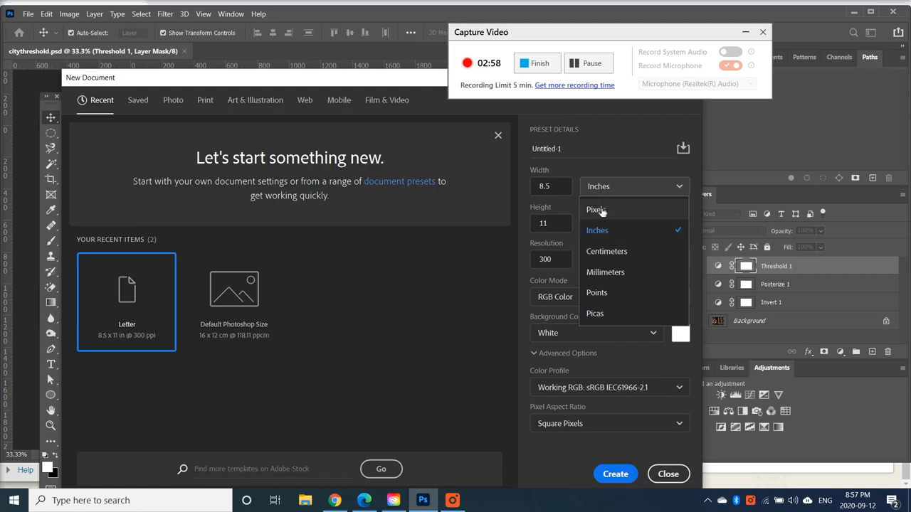
click(601, 208)
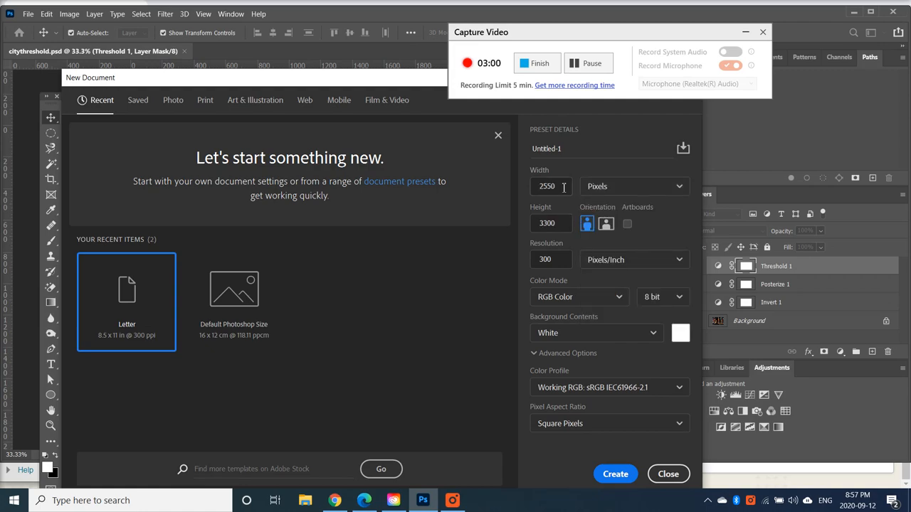
drag(562, 187, 535, 186)
text(2)
double_click(551, 223)
text(200)
click(615, 474)
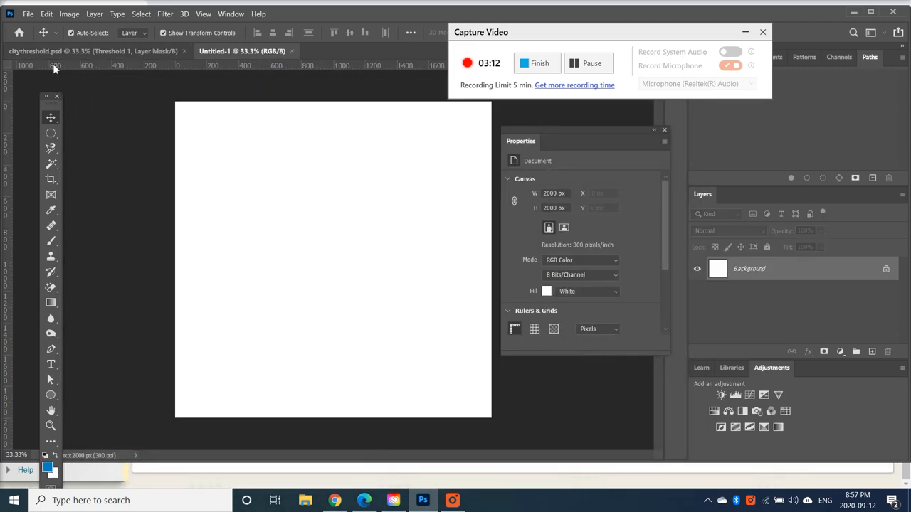
Place the cityinvert image into the collage as a linked smart object.
click(28, 14)
mouse_move(45, 189)
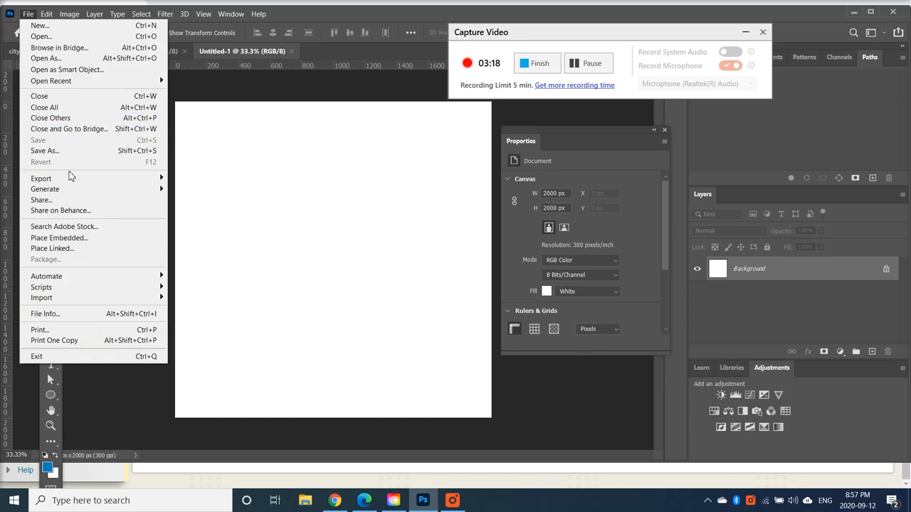
click(82, 247)
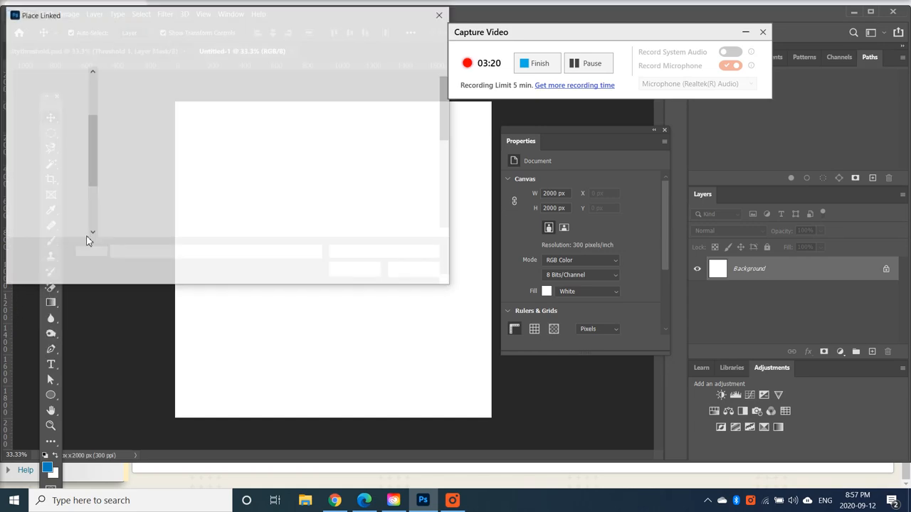
scroll(445, 144, down, 1)
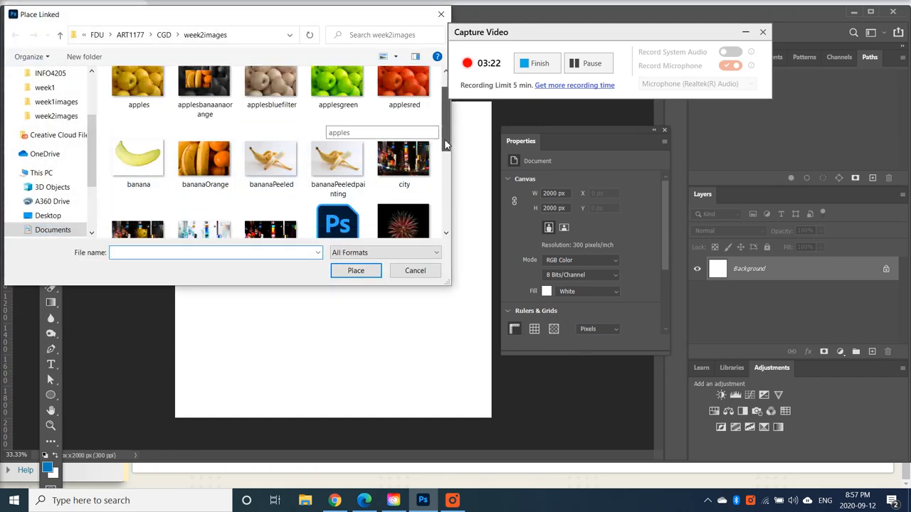
scroll(445, 144, down, 1)
click(137, 164)
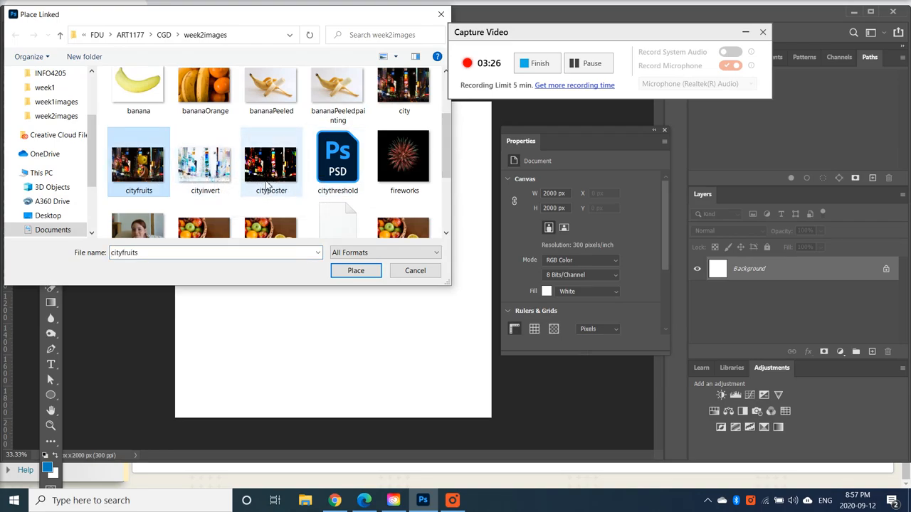
click(211, 162)
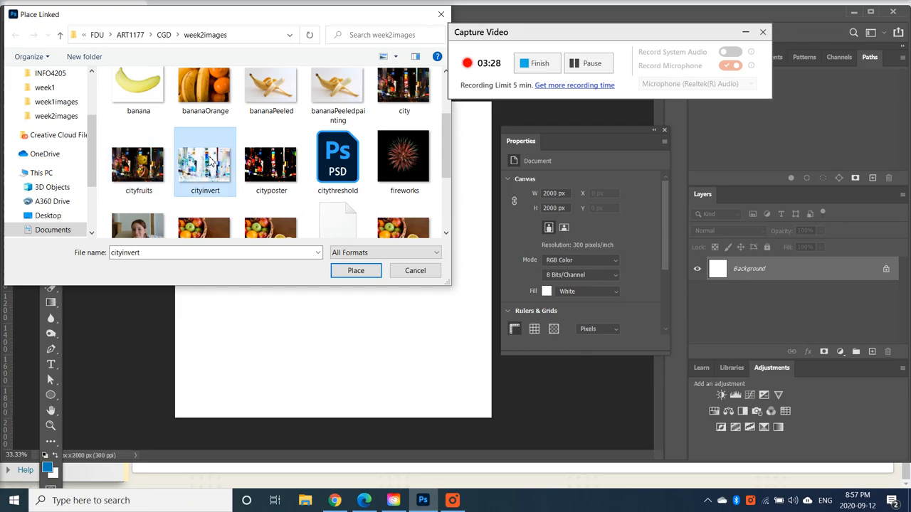
click(356, 270)
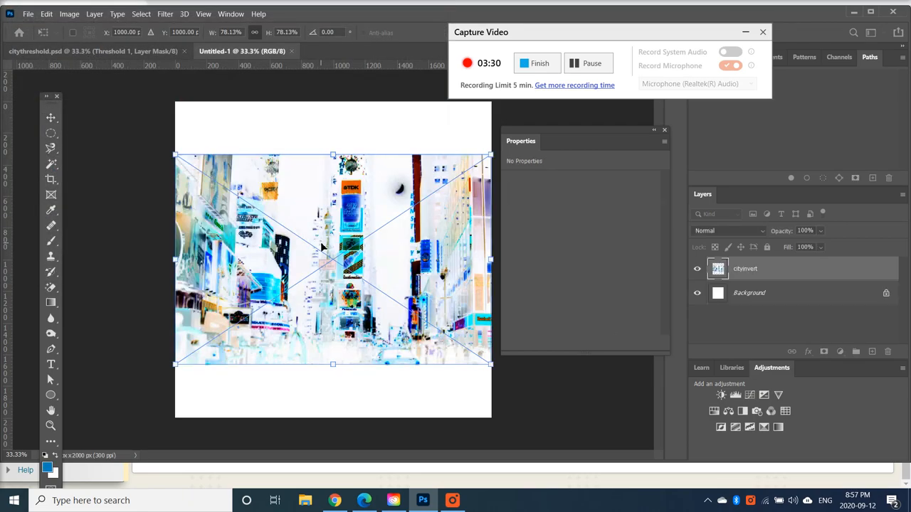
Shrink the cityinvert image and position it in the canvas's upper-left corner.
mouse_move(490, 157)
mouse_down()
mouse_move(375, 199)
mouse_move(347, 220)
mouse_up()
mouse_move(310, 287)
mouse_down()
mouse_move(349, 180)
mouse_move(321, 163)
mouse_up()
key(Return)
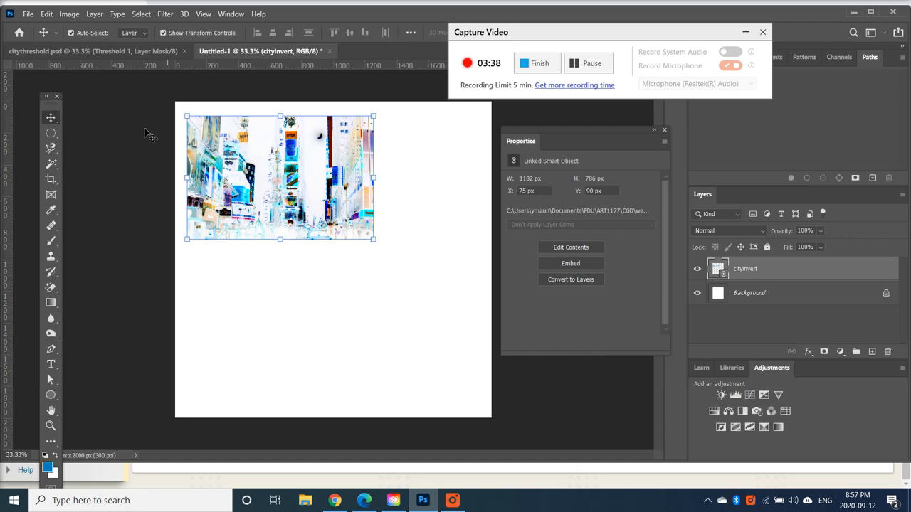
Place the cityposter image into the collage as a linked smart object.
click(28, 14)
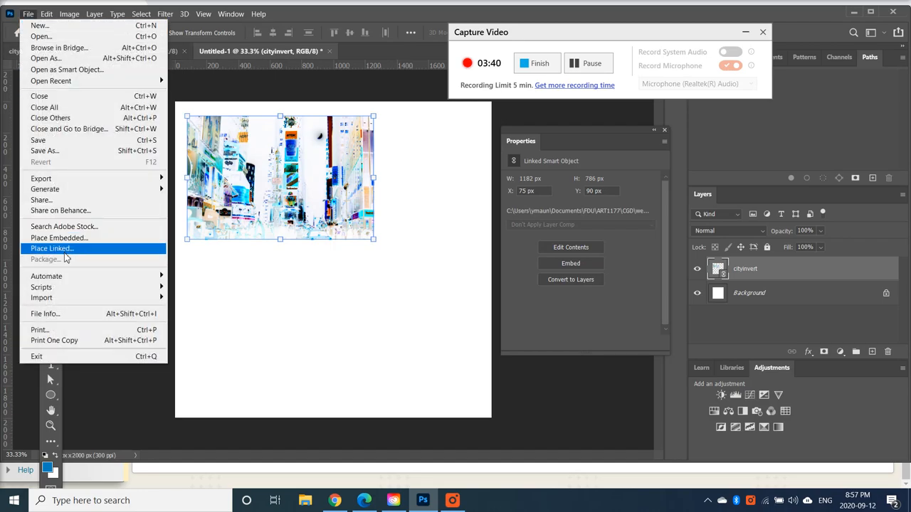
click(64, 248)
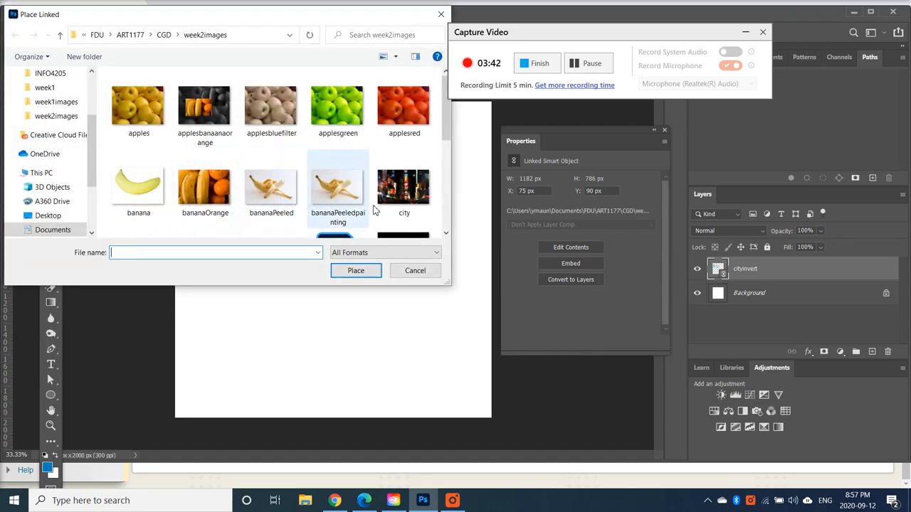
scroll(384, 199, down, 3)
scroll(306, 197, up, 2)
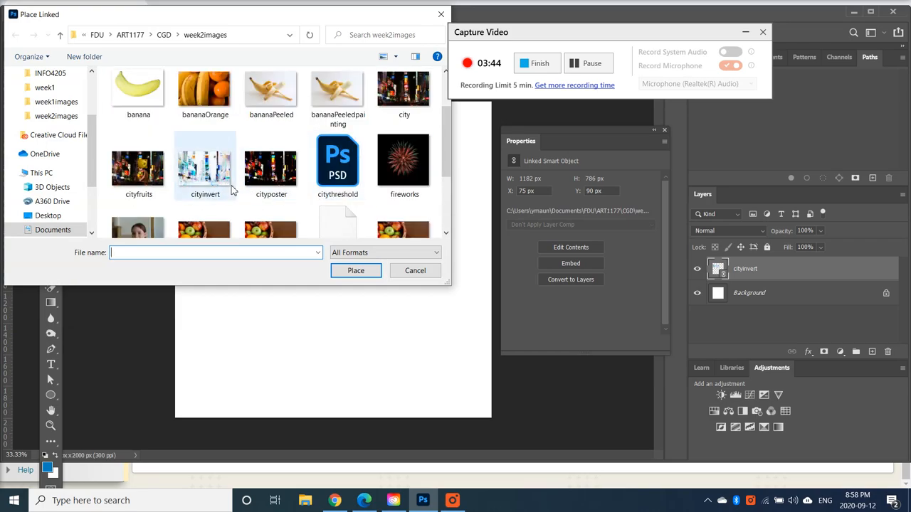
click(279, 183)
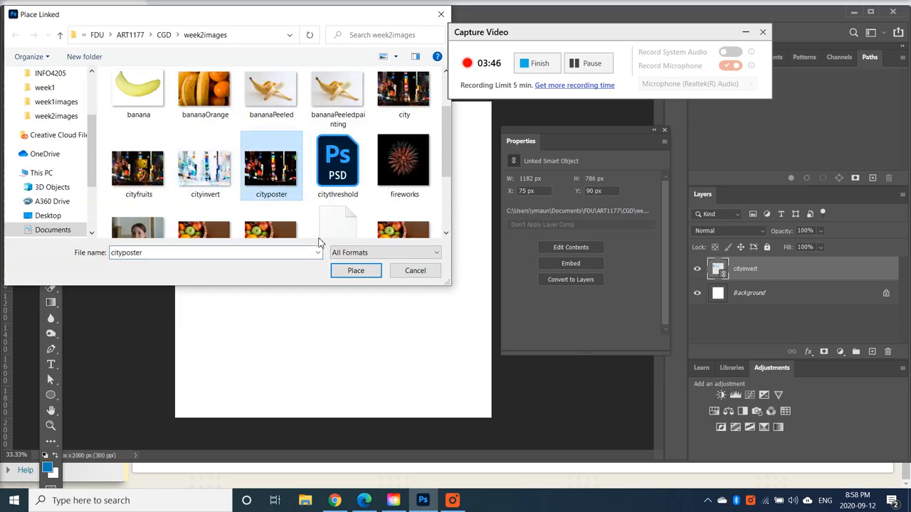
click(356, 271)
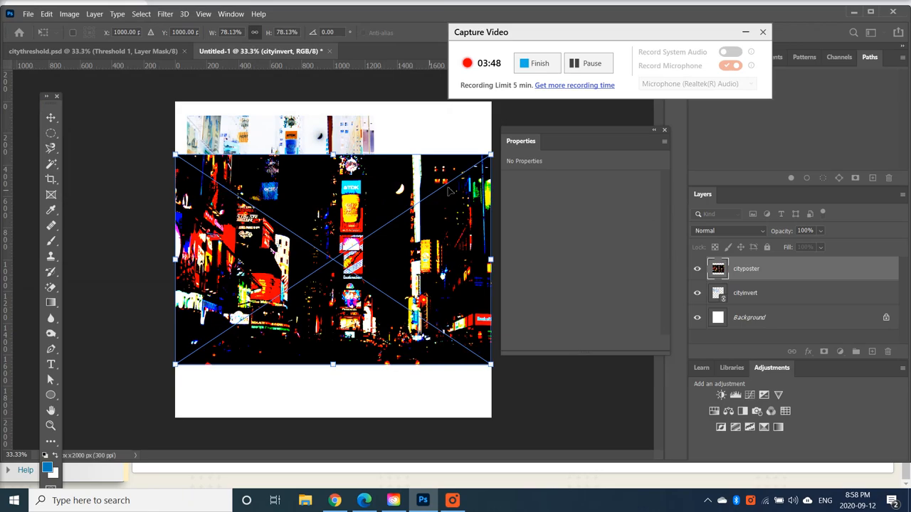
Scale cityposter to about 43%, overlap the inverted image's lower-right, tilted ~10° clockwise.
mouse_move(491, 152)
mouse_down()
mouse_move(363, 256)
mouse_move(348, 251)
mouse_up()
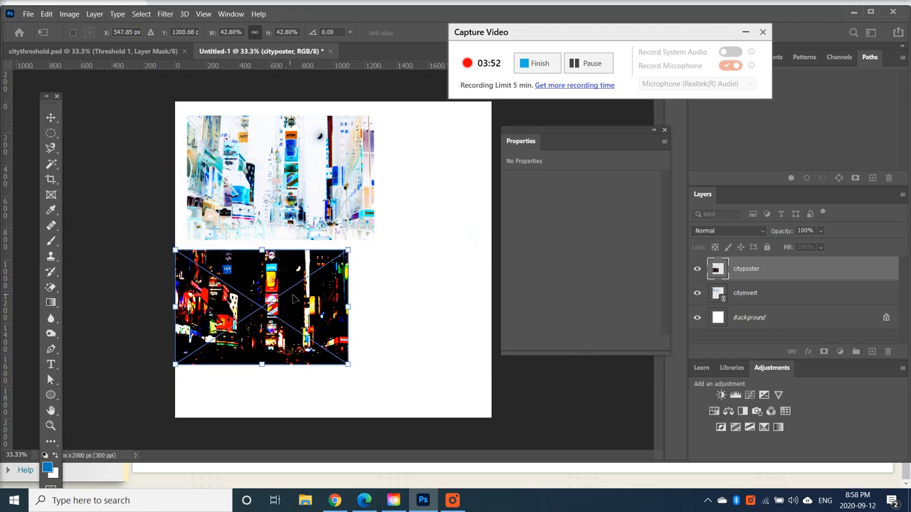
drag(293, 299, 399, 244)
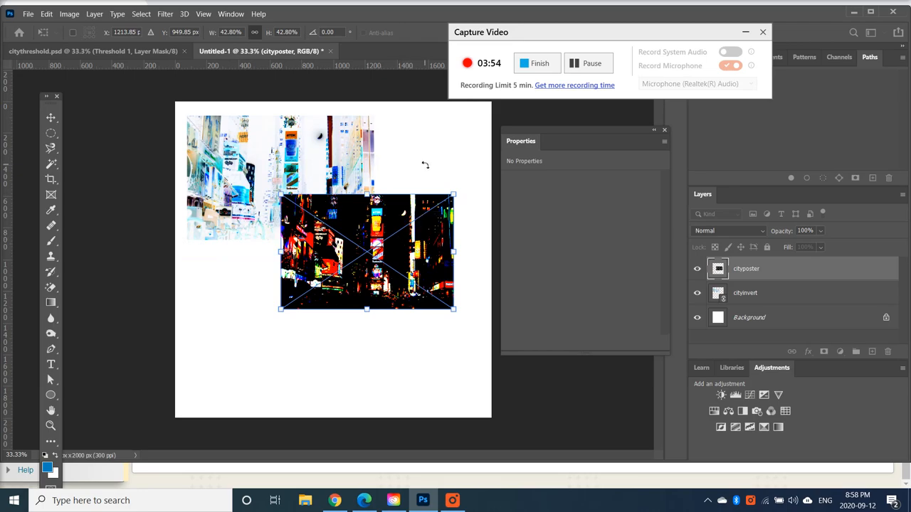
drag(470, 188, 457, 178)
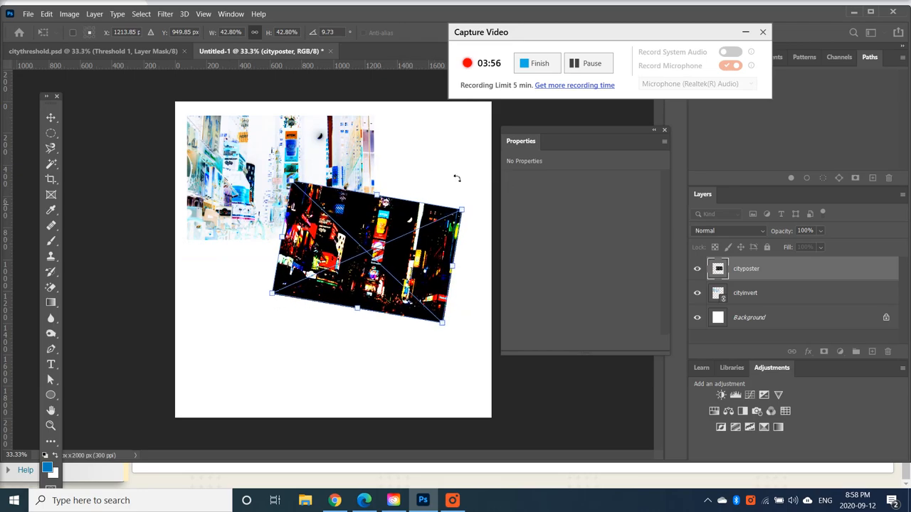
key(Return)
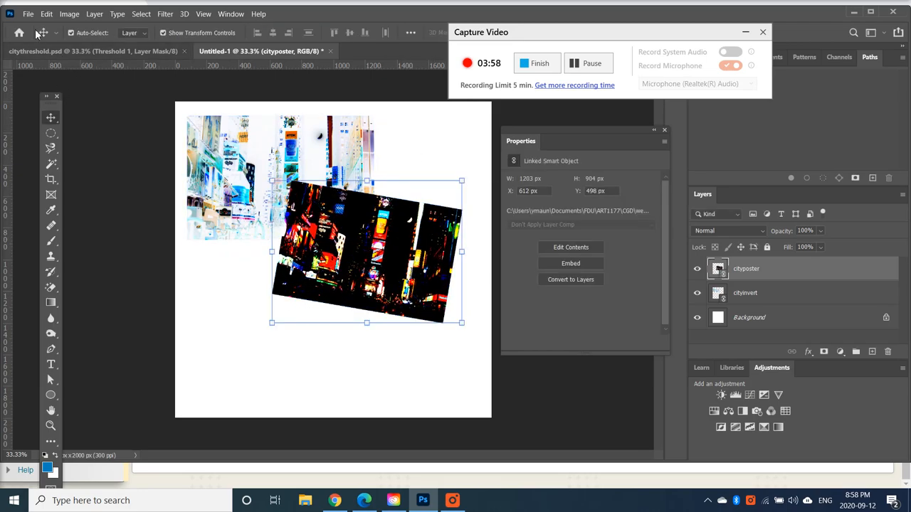
Cancel a third Place Linked and switch to the citythreshold document.
click(28, 14)
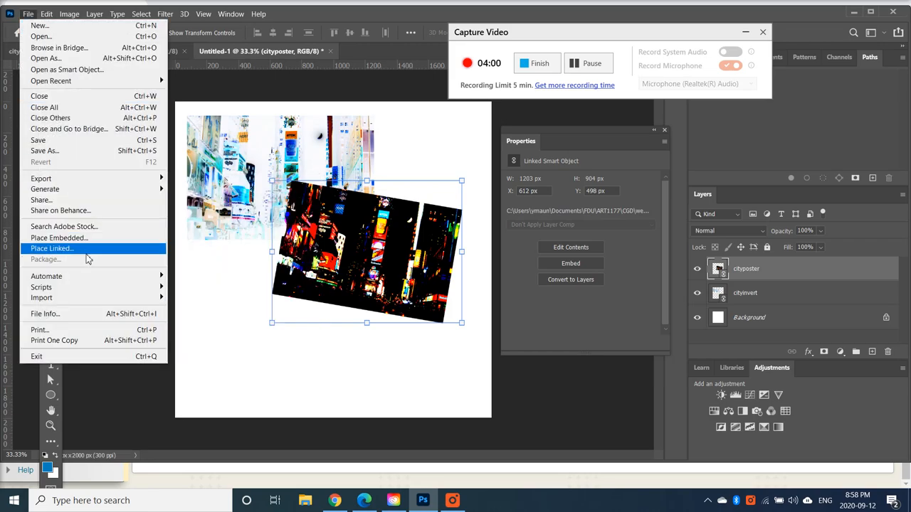
click(76, 249)
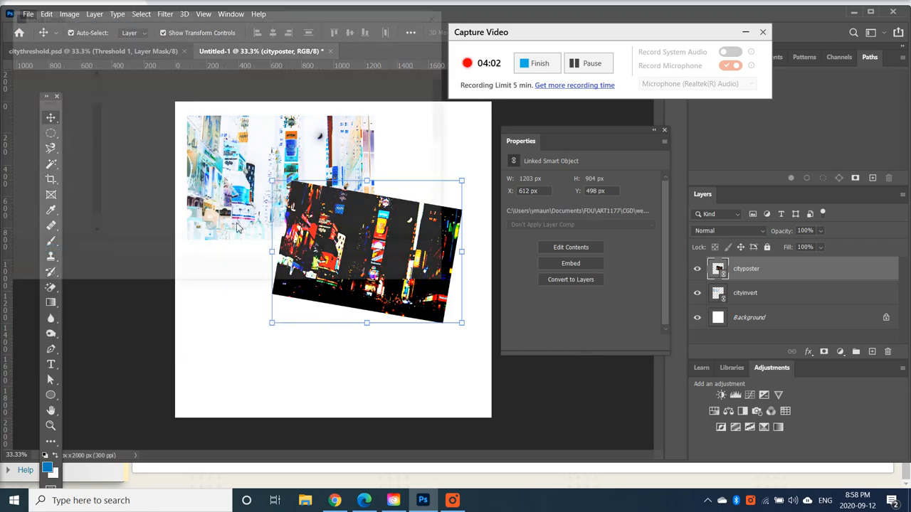
scroll(348, 202, down, 1)
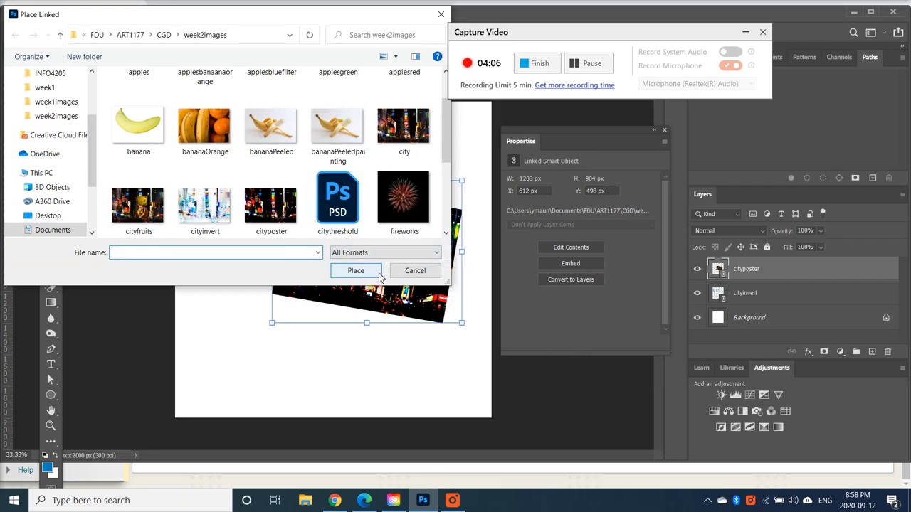
click(407, 273)
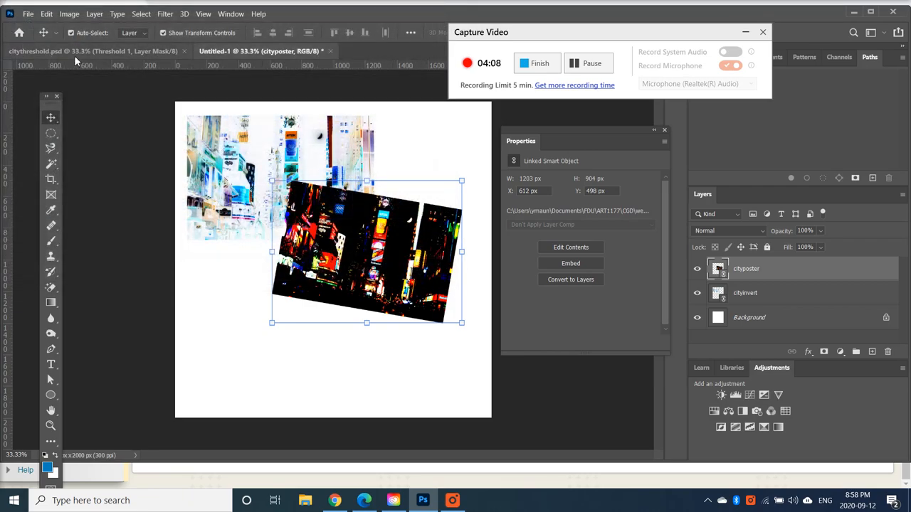
click(72, 53)
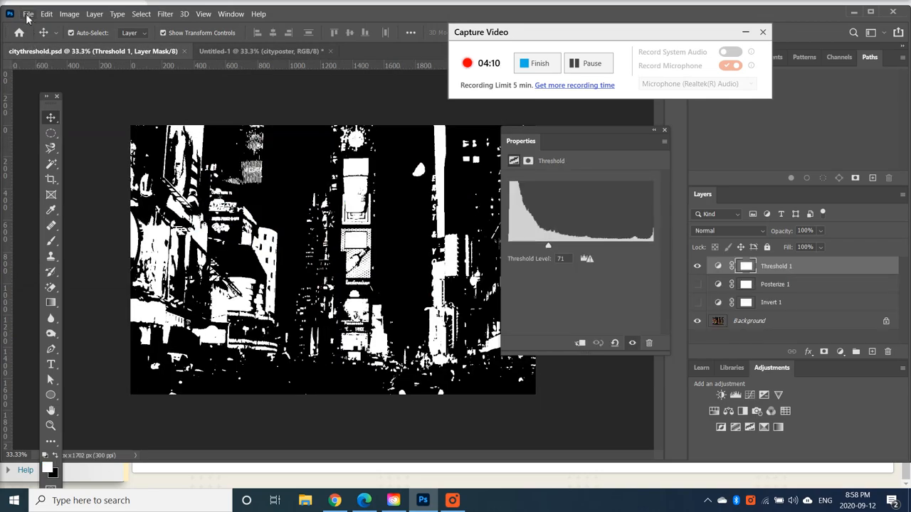
Save citythreshold as a maximum-quality JPEG.
click(28, 14)
click(50, 152)
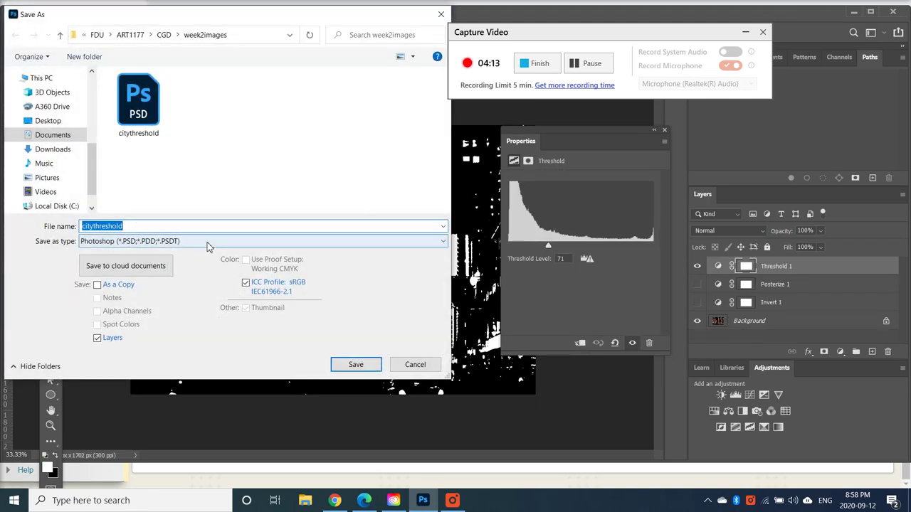
click(209, 242)
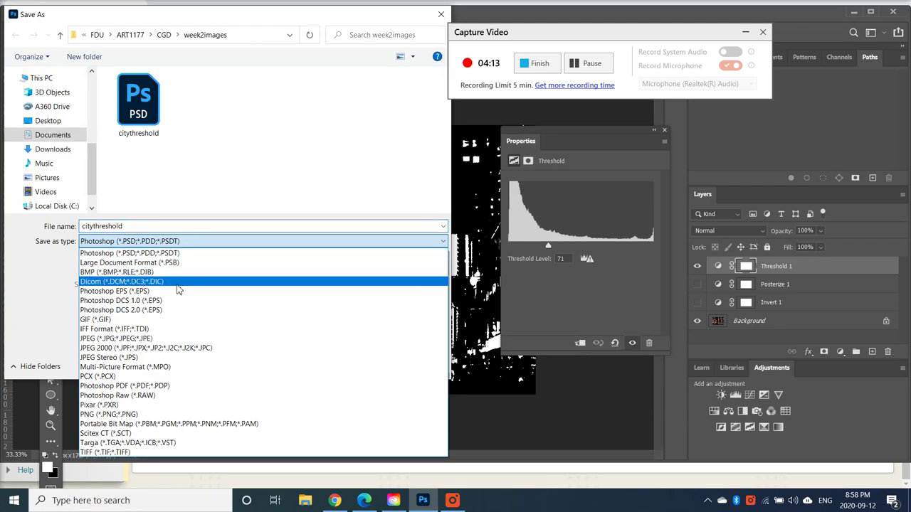
click(157, 341)
click(355, 364)
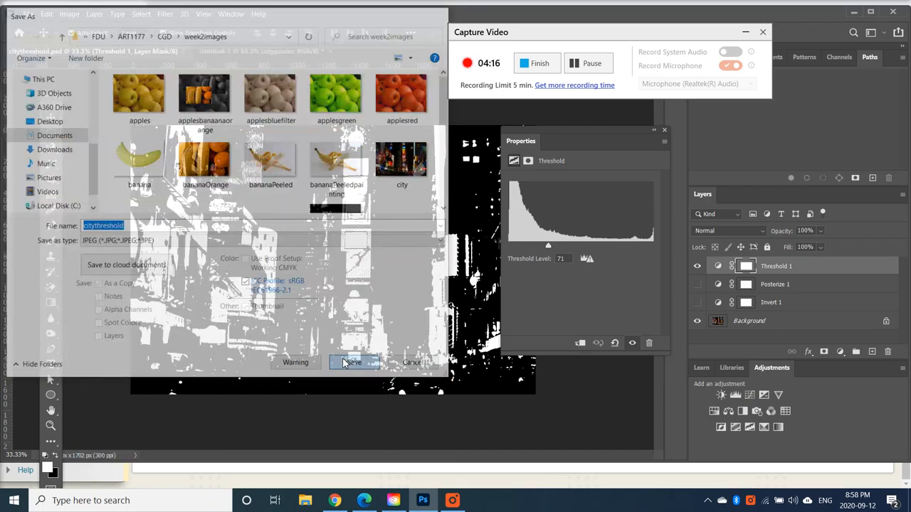
click(509, 168)
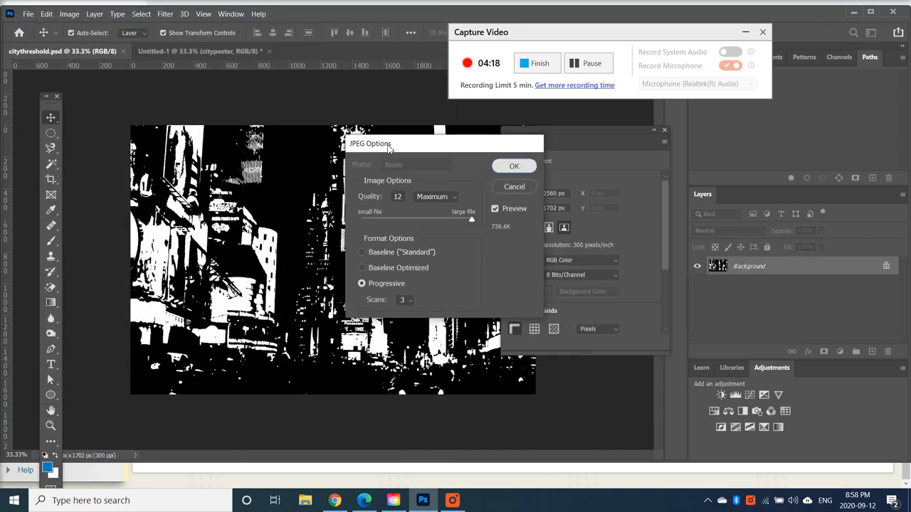
Back in the collage, place the citythreshold image as a linked smart object.
click(236, 51)
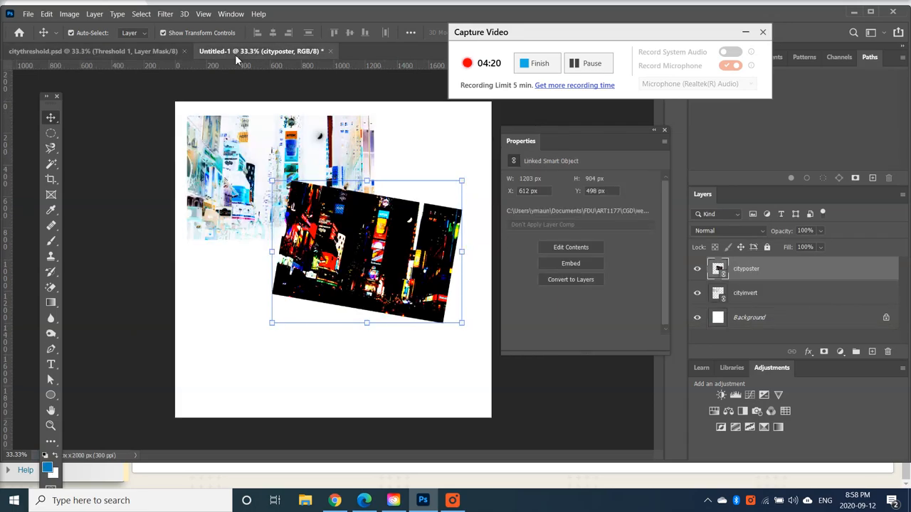
click(28, 13)
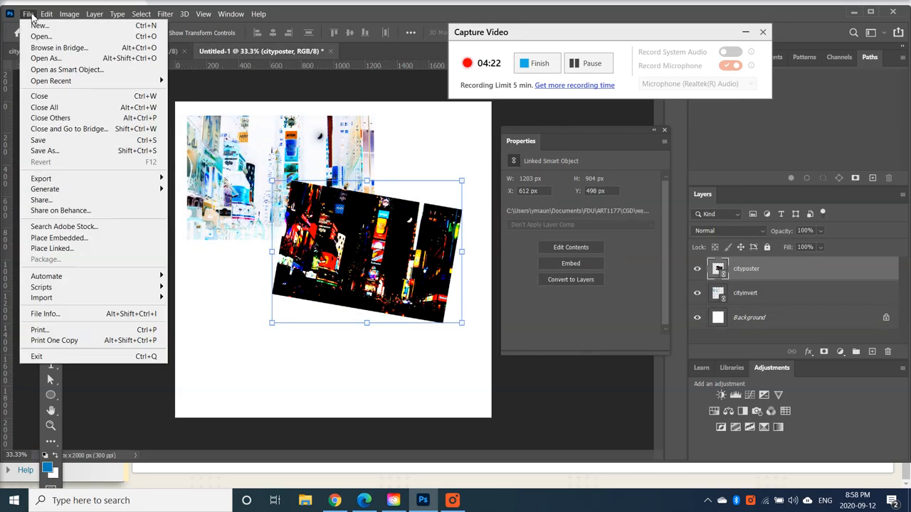
click(231, 92)
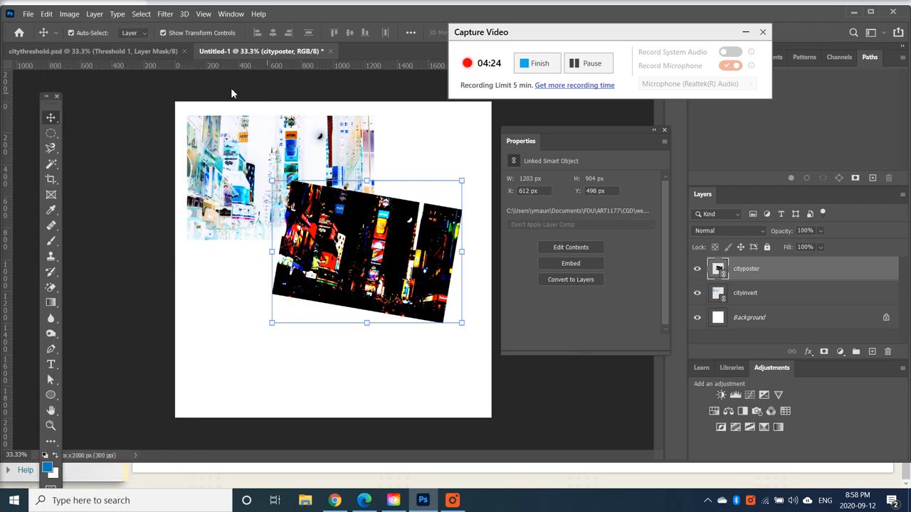
click(37, 14)
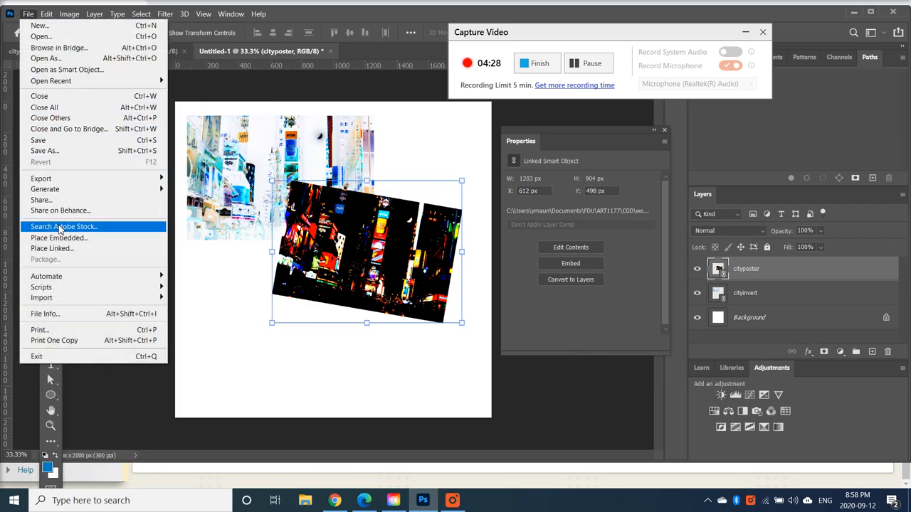
click(63, 248)
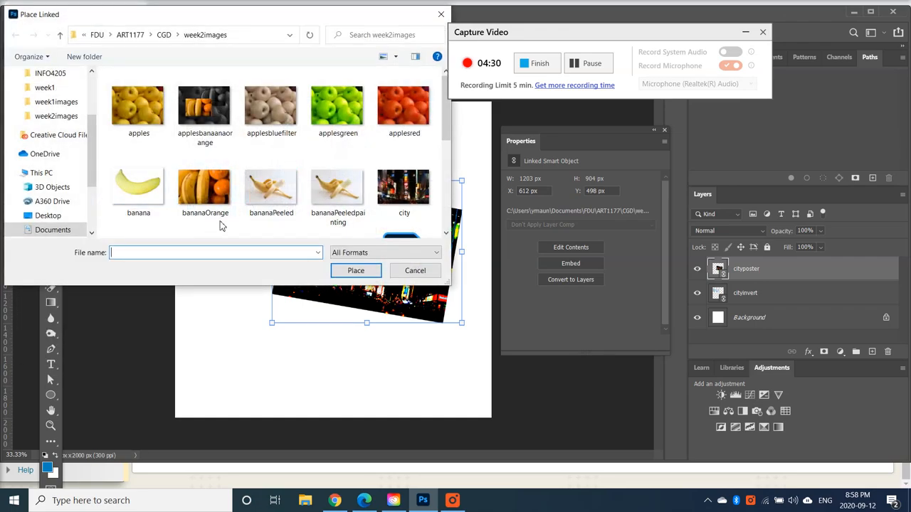
scroll(334, 192, down, 2)
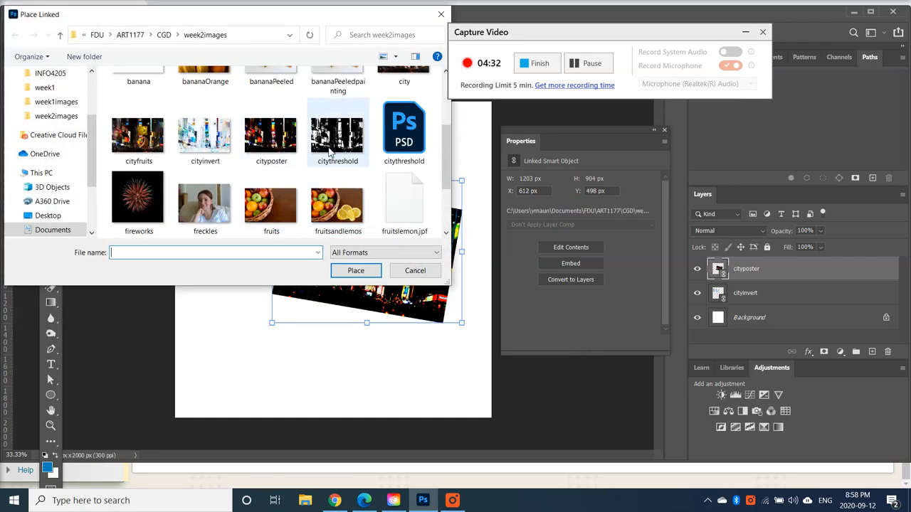
click(331, 151)
click(360, 273)
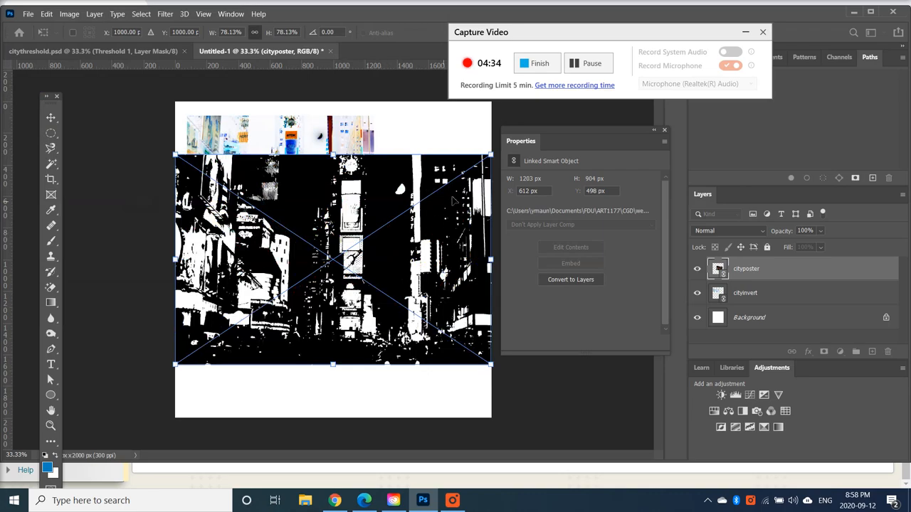
Scale the threshold image to about 45%, move it lower and tilt it ~5° clockwise.
drag(494, 153, 361, 242)
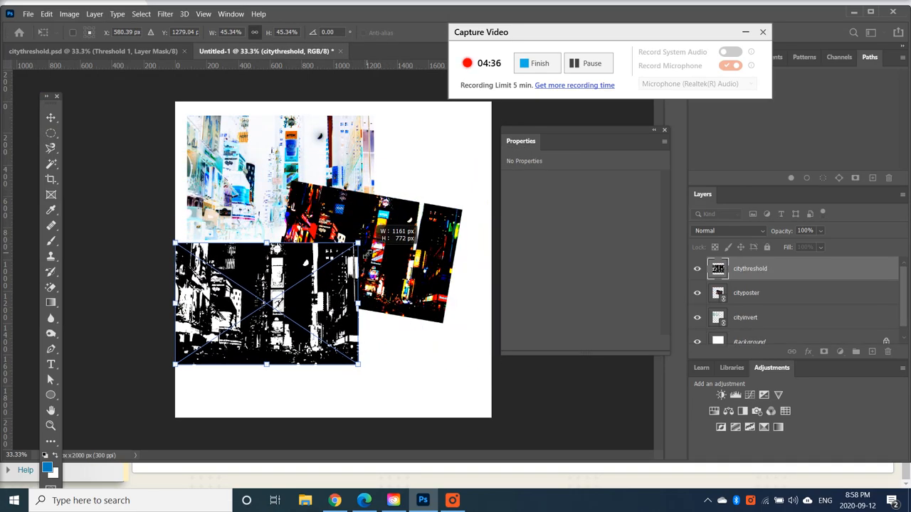
drag(344, 291, 385, 306)
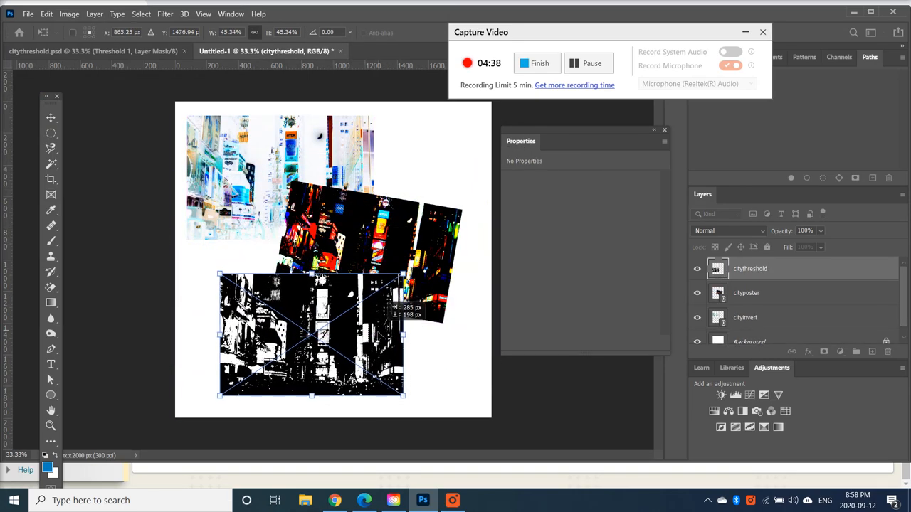
drag(413, 276, 415, 288)
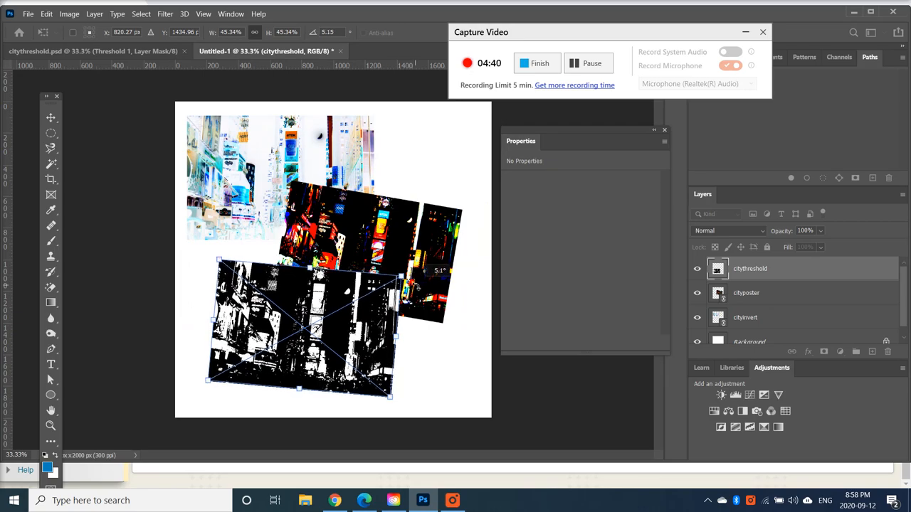
key(Return)
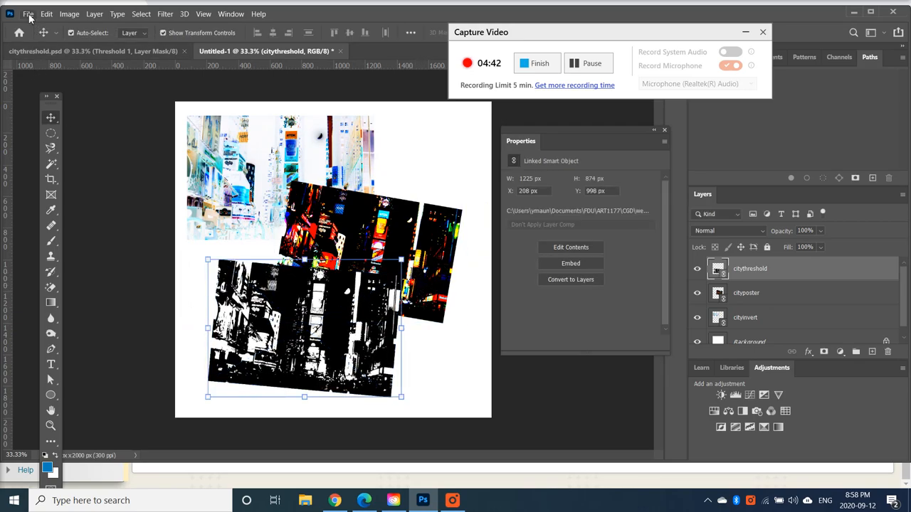
Save the collage as a maximum-quality JPEG named activity3.
click(29, 14)
click(71, 148)
text(activity3)
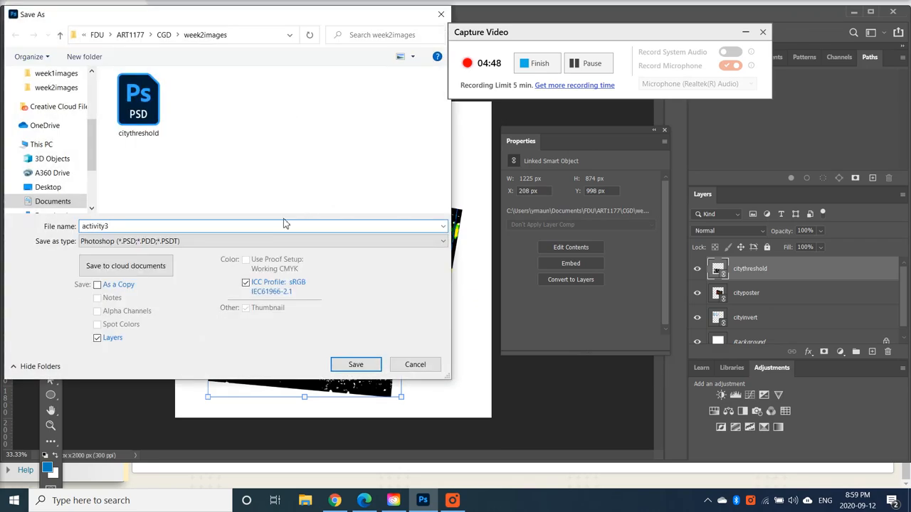
click(291, 242)
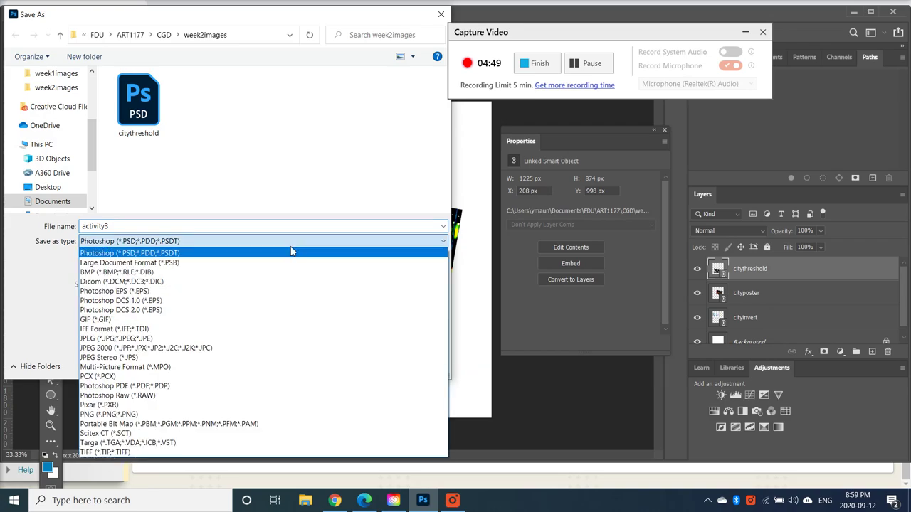
click(214, 342)
click(371, 366)
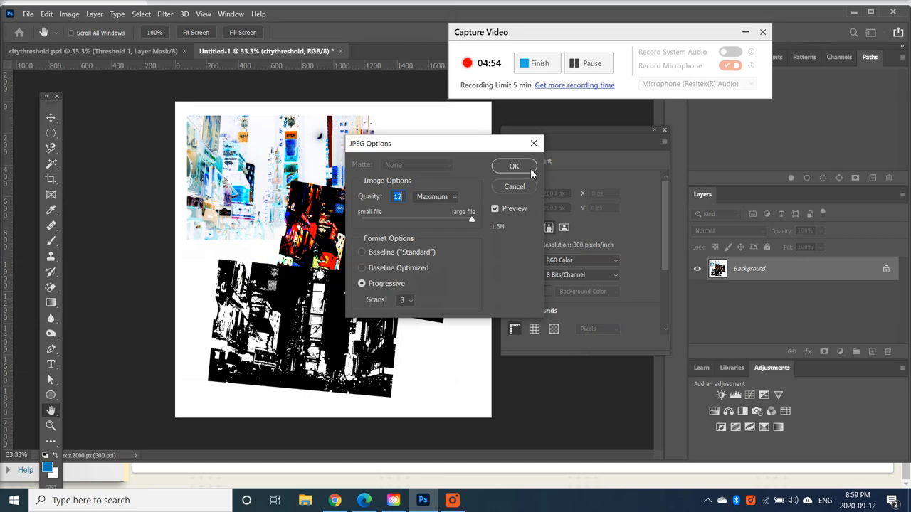
click(518, 166)
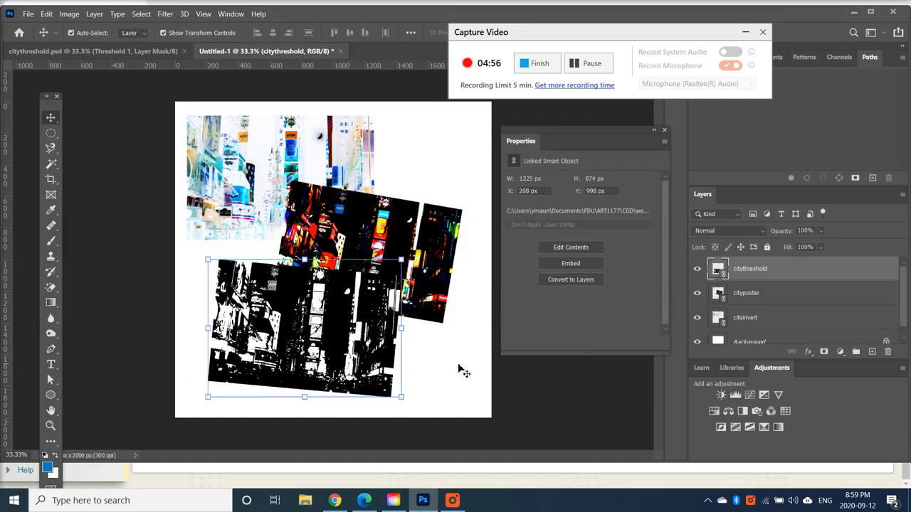